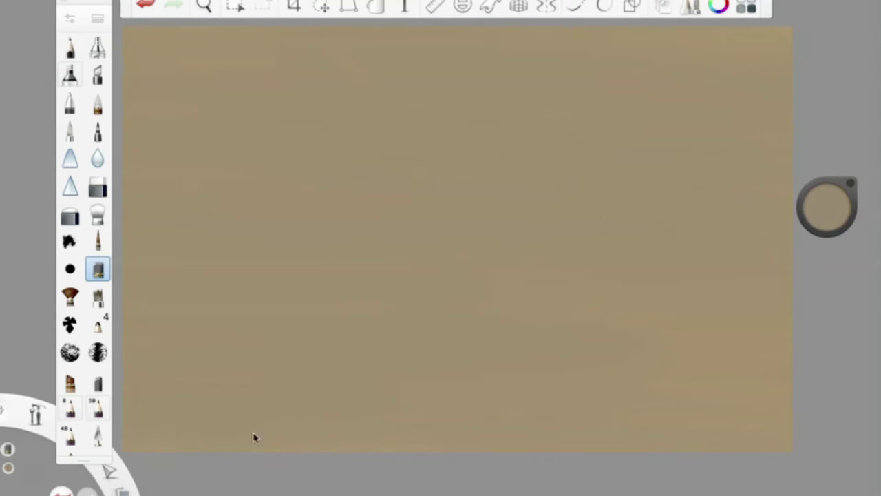
- With the Small Rigger brush, paint a pale, gently humped horizon line across the full width of the canvas
double_click(98, 241)
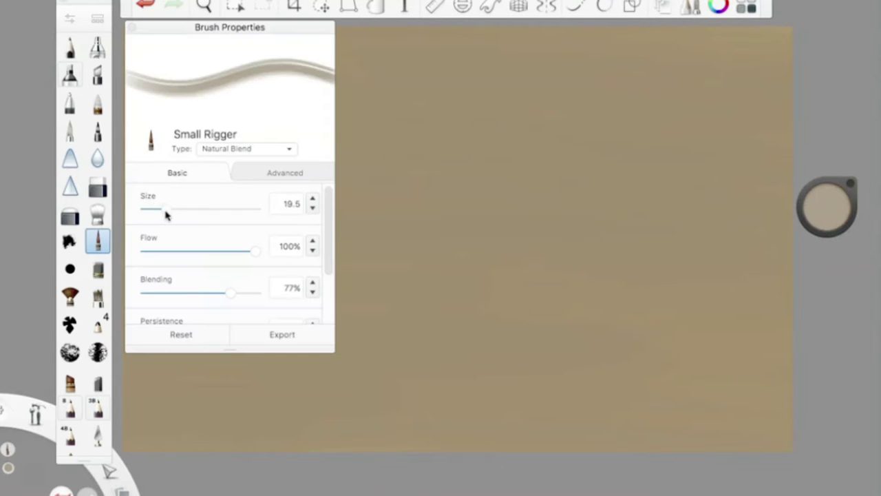
click(140, 33)
mouse_move(157, 246)
mouse_down()
mouse_move(325, 246)
mouse_move(274, 245)
mouse_up()
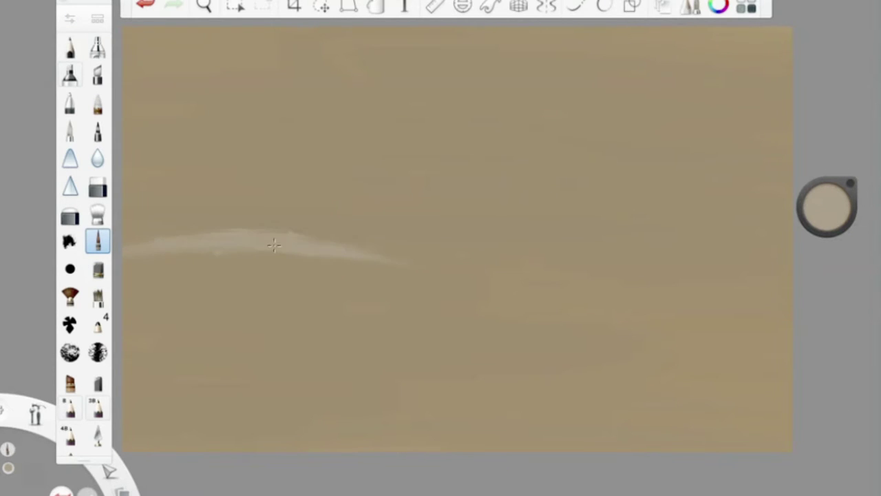
drag(820, 258, 418, 261)
- Enlarge the Small Rigger brush to 37.6 and streak darker brown across the background above the horizon line
double_click(98, 241)
drag(792, 83, 223, 79)
mouse_move(792, 172)
mouse_down()
mouse_move(685, 212)
mouse_move(415, 240)
mouse_up()
mouse_move(785, 252)
mouse_down()
mouse_move(386, 234)
mouse_move(234, 197)
mouse_up()
drag(255, 134, 135, 98)
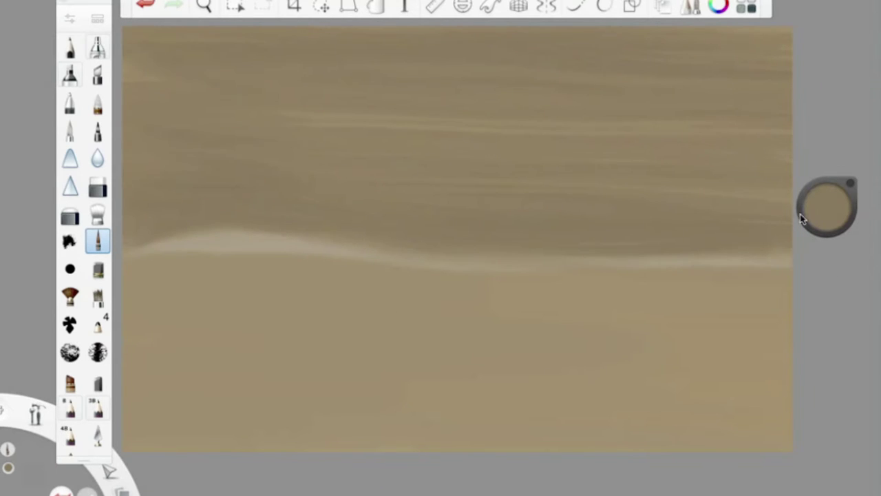
- Sample the pale horizon colour and widen the line into a thicker light ground band
alt+click(441, 262)
drag(137, 258, 749, 278)
mouse_move(324, 289)
mouse_down()
mouse_move(309, 258)
mouse_move(317, 292)
mouse_up()
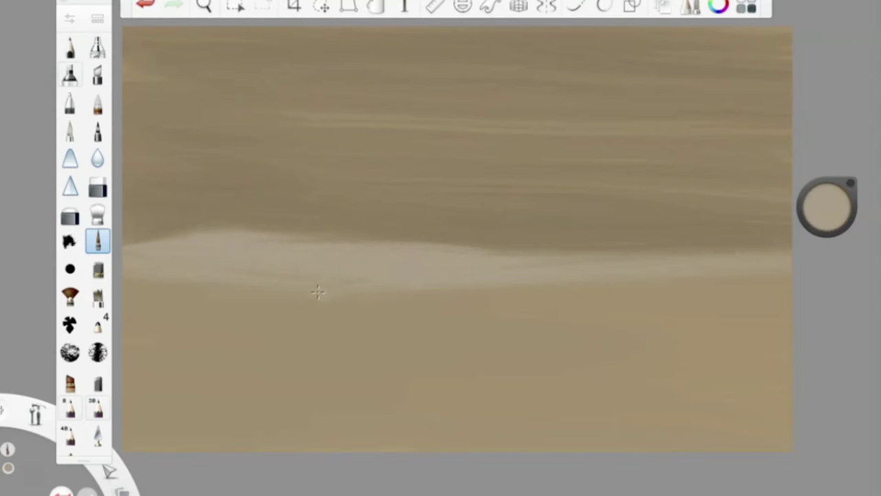
- Adjust the brown paint's brightness and layer soft horizontal strokes through the upper background
drag(826, 207, 774, 190)
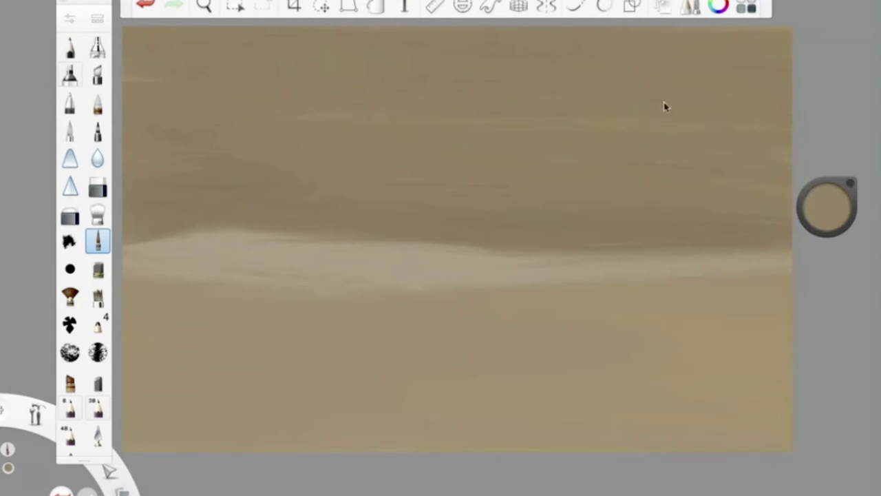
drag(829, 206, 840, 228)
drag(744, 62, 539, 68)
drag(728, 82, 603, 93)
drag(550, 68, 334, 147)
drag(391, 142, 465, 171)
- Choose a light beige, reduce the brush size and outline a flared tree trunk from the canvas's upper-left edge to the ground band
drag(828, 191, 821, 118)
click(69, 19)
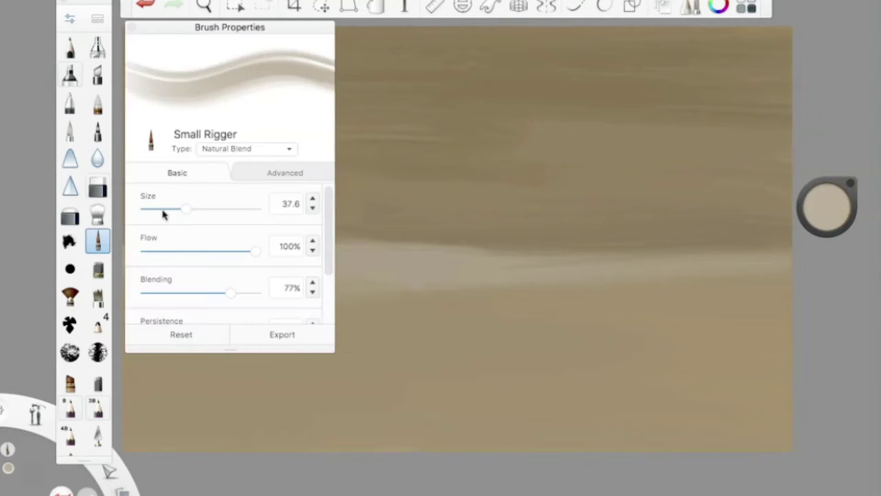
mouse_move(215, 29)
mouse_down()
mouse_move(183, 229)
mouse_move(224, 83)
mouse_up()
mouse_move(249, 31)
mouse_down()
mouse_move(267, 78)
mouse_move(210, 150)
mouse_up()
drag(259, 51, 268, 130)
drag(274, 39, 270, 102)
drag(268, 65, 279, 214)
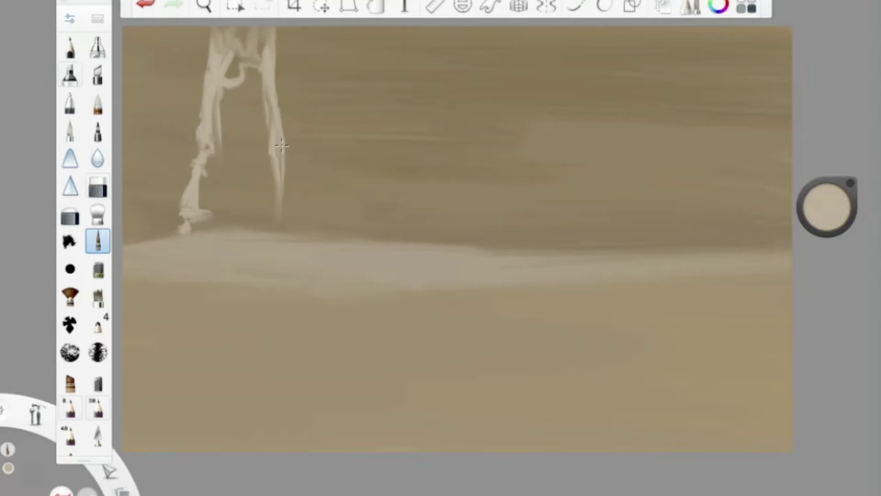
drag(283, 146, 285, 230)
drag(267, 78, 268, 215)
drag(227, 49, 256, 99)
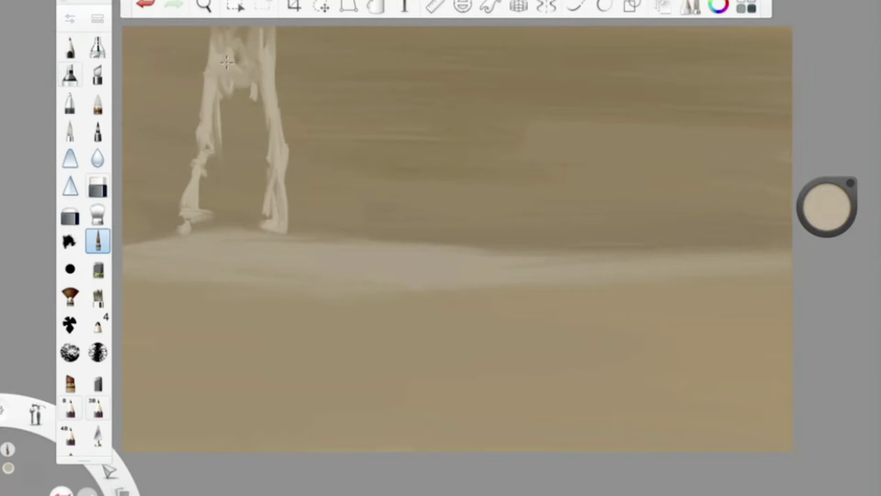
- Fill the inside of the tree trunk with textured light beige strokes down to its flared base
drag(241, 69, 270, 169)
mouse_move(245, 93)
mouse_down()
mouse_move(224, 168)
mouse_move(249, 190)
mouse_up()
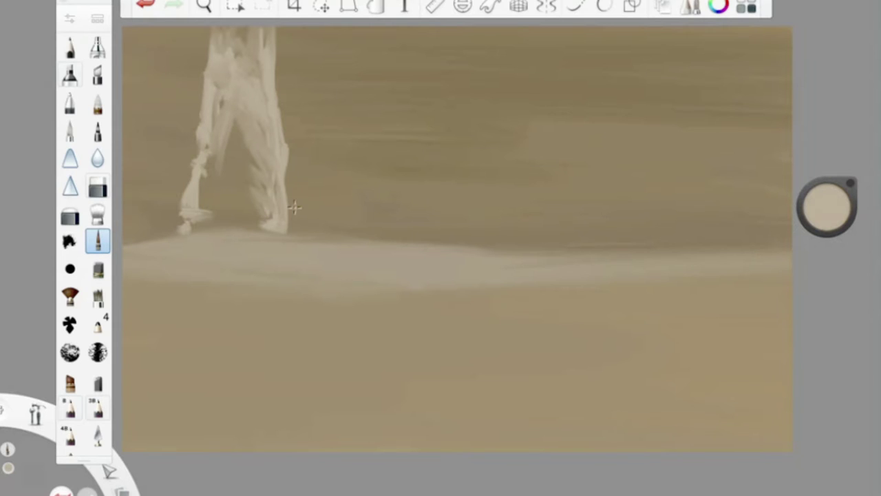
drag(229, 117, 209, 166)
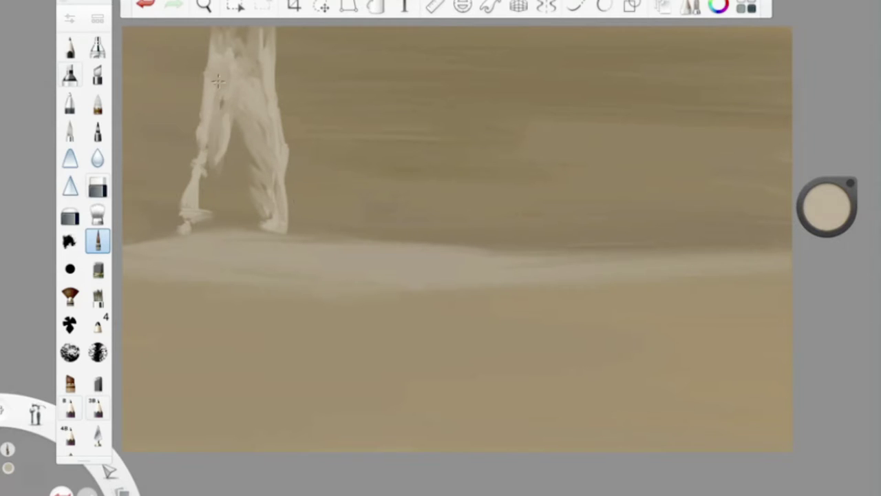
drag(219, 100, 187, 229)
drag(253, 124, 200, 221)
mouse_move(270, 136)
mouse_down()
mouse_move(247, 184)
mouse_move(248, 222)
mouse_move(206, 227)
mouse_up()
drag(252, 186, 206, 206)
drag(238, 138, 227, 186)
- Darken the paint to deep olive brown and shade the trunk's right side with vertical strokes
drag(828, 206, 819, 351)
mouse_move(280, 135)
mouse_down()
mouse_move(285, 220)
mouse_move(272, 210)
mouse_up()
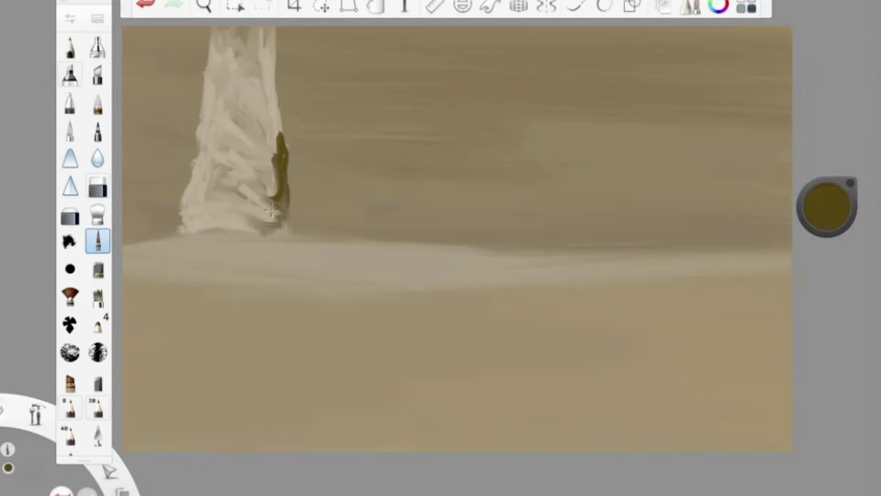
drag(256, 148, 251, 224)
drag(269, 186, 276, 234)
drag(277, 55, 281, 194)
mouse_move(275, 27)
mouse_down()
mouse_move(284, 136)
mouse_move(272, 81)
mouse_move(237, 84)
mouse_move(239, 43)
mouse_move(265, 216)
mouse_move(249, 234)
mouse_up()
- Blend darker strokes across the trunk's middle and left side for mottled bark texture
drag(258, 117, 247, 200)
drag(234, 110, 265, 152)
mouse_move(245, 89)
mouse_down()
mouse_move(277, 83)
mouse_move(240, 93)
mouse_move(220, 155)
mouse_up()
mouse_move(231, 113)
mouse_down()
mouse_move(285, 185)
mouse_move(202, 184)
mouse_move(203, 224)
mouse_up()
mouse_move(237, 42)
mouse_down()
mouse_move(215, 61)
mouse_move(205, 144)
mouse_move(181, 227)
mouse_up()
- Adjust the brown's brightness and shade the trunk's left edge and flared base, undoing one unwanted stroke
drag(827, 203, 830, 217)
drag(194, 201, 176, 237)
key(ctrl+z)
mouse_move(189, 175)
mouse_down()
mouse_move(172, 241)
mouse_move(175, 227)
mouse_up()
drag(201, 148, 186, 218)
drag(830, 203, 830, 191)
drag(210, 110, 196, 186)
mouse_move(207, 79)
mouse_down()
mouse_move(183, 224)
mouse_move(298, 246)
mouse_up()
- Choose a pale beige and build the light ground into a mound covering the foot of the trunk
click(827, 206)
click(790, 215)
click(98, 239)
mouse_move(137, 238)
mouse_down()
mouse_move(418, 261)
mouse_move(243, 296)
mouse_move(488, 306)
mouse_up()
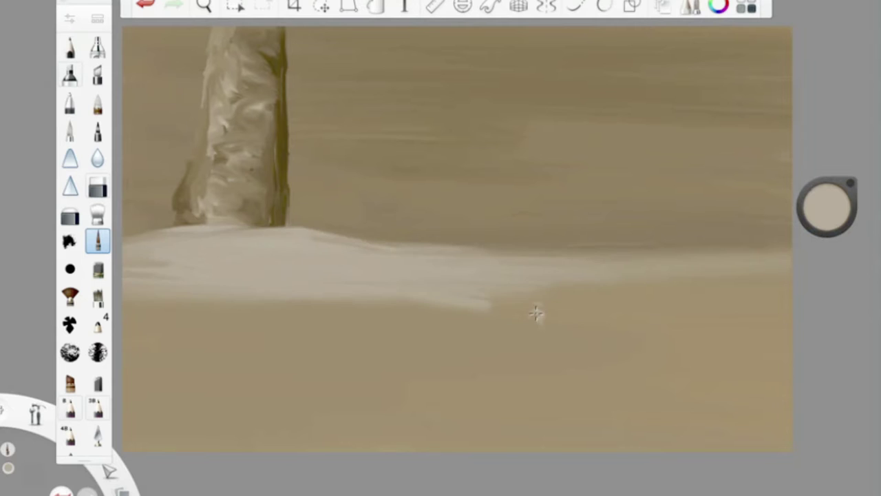
mouse_move(124, 227)
mouse_down()
mouse_move(265, 203)
mouse_move(427, 241)
mouse_up()
drag(789, 254, 299, 220)
- Extend the pale ground into the foreground with long horizontal strokes below the mound
drag(130, 303, 640, 306)
drag(771, 279, 495, 289)
mouse_move(667, 324)
mouse_down()
mouse_move(375, 355)
mouse_move(131, 348)
mouse_up()
drag(550, 283, 791, 296)
mouse_move(385, 362)
mouse_down()
mouse_move(791, 386)
mouse_move(375, 405)
mouse_up()
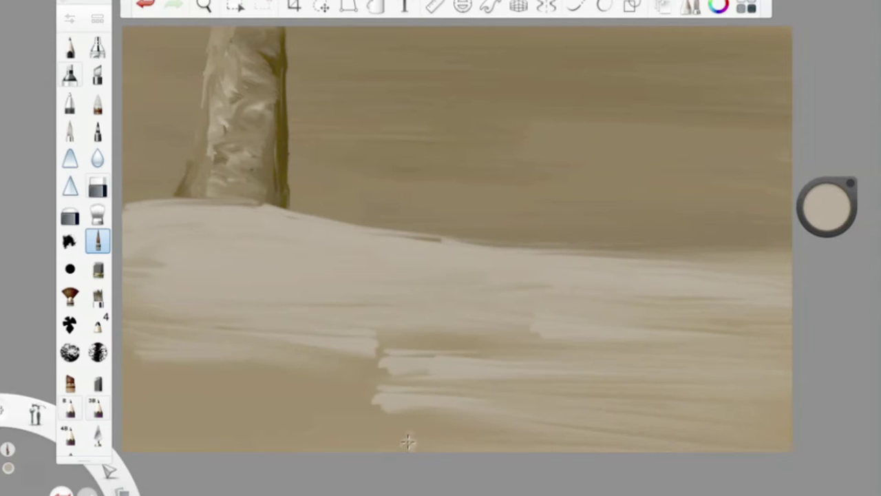
mouse_move(408, 441)
mouse_down()
mouse_move(131, 386)
mouse_move(482, 389)
mouse_up()
- Blend muted tan streaks across the foreground ground to soften its banding
drag(572, 323, 130, 290)
drag(131, 440, 572, 435)
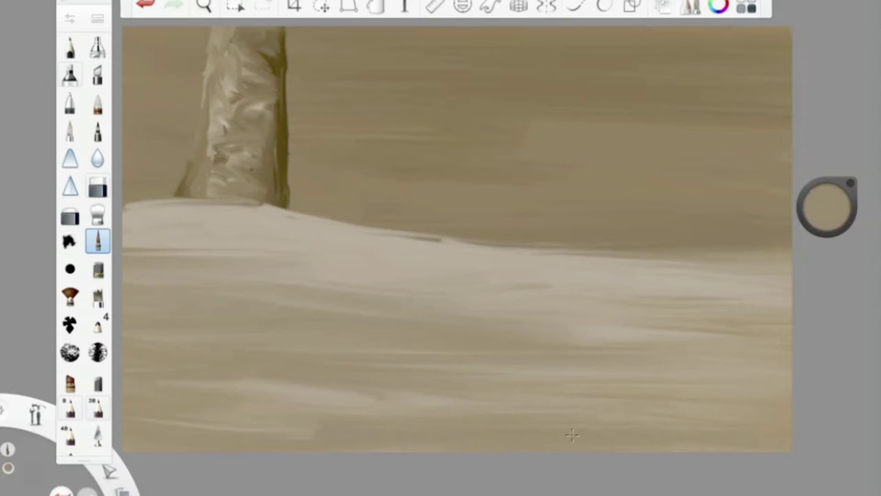
drag(792, 361, 456, 345)
drag(792, 317, 458, 289)
- Adjust the paint's brightness and smooth the foreground, the slope right of the trunk and the far-right horizon
drag(826, 207, 826, 207)
mouse_move(499, 420)
mouse_down()
mouse_move(302, 402)
mouse_move(230, 386)
mouse_up()
mouse_move(284, 234)
mouse_down()
mouse_move(124, 241)
mouse_move(757, 289)
mouse_up()
drag(778, 244, 594, 261)
- Choose a slightly darker tan and shade the left foreground below the crest of the mound
drag(826, 207, 813, 207)
drag(124, 420, 207, 386)
drag(207, 344, 157, 323)
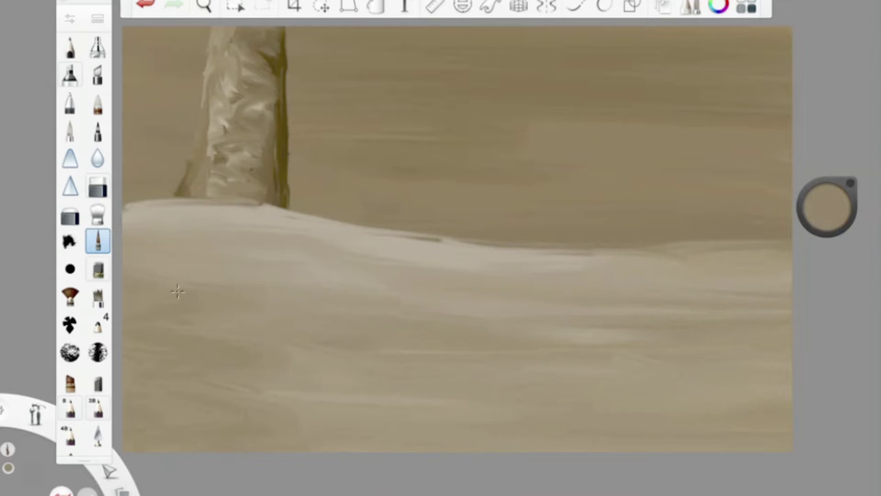
drag(337, 358, 196, 291)
drag(309, 268, 148, 283)
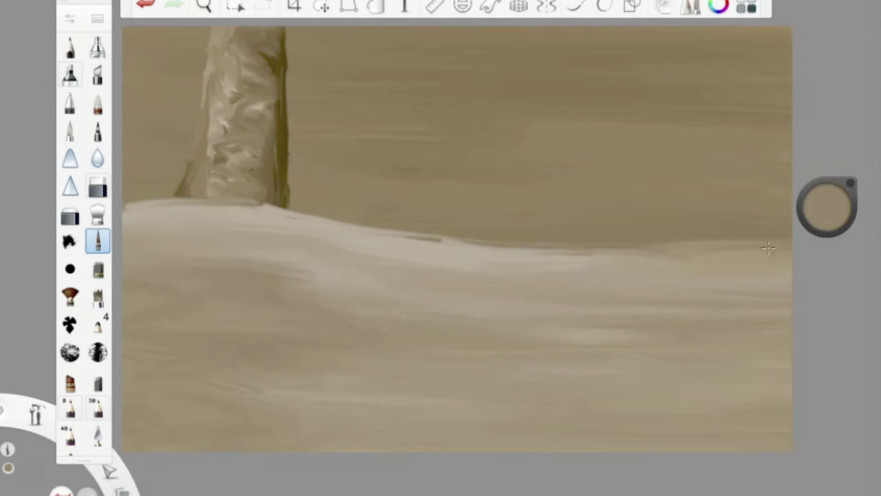
- Darken the paint to deep brown and streak it horizontally across the upper background right of the trunk
drag(826, 207, 826, 234)
mouse_move(792, 65)
mouse_down()
mouse_move(289, 41)
mouse_move(318, 81)
mouse_up()
drag(792, 86, 468, 93)
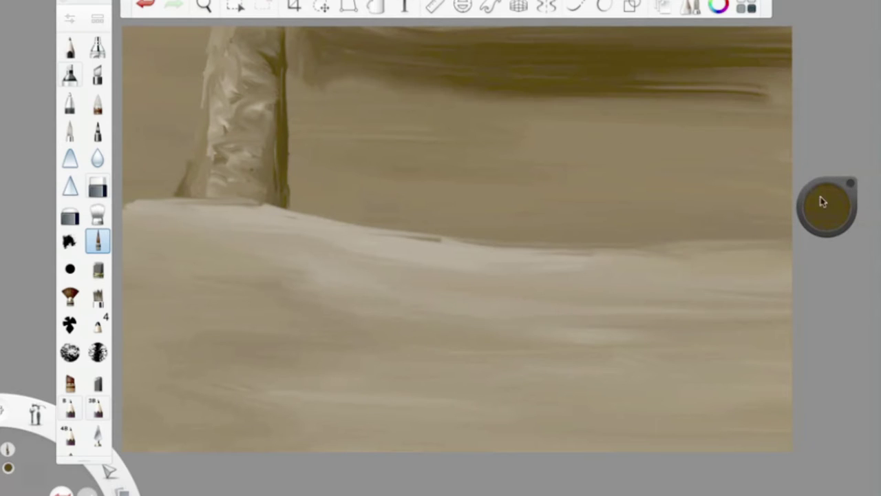
drag(792, 114, 451, 117)
mouse_move(791, 138)
mouse_down()
mouse_move(293, 98)
mouse_move(534, 146)
mouse_up()
drag(792, 154, 535, 149)
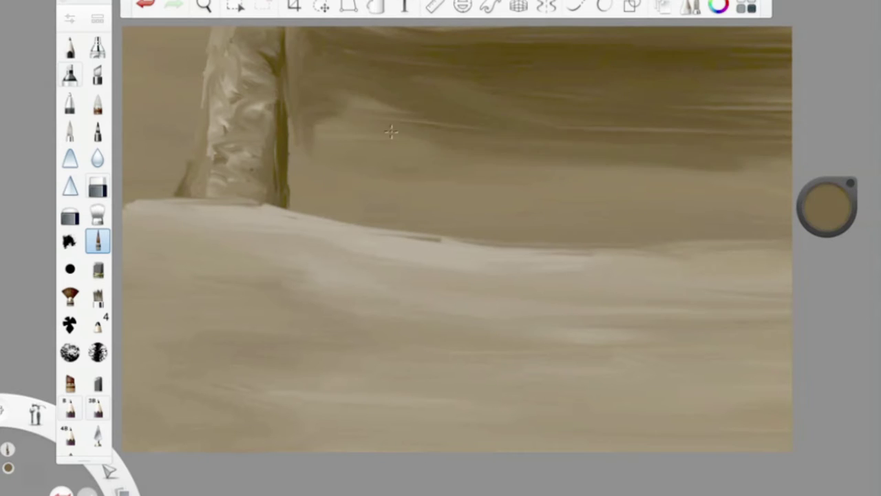
- Blend mid-brown strokes between the dark upper background and the horizon, and tone the area left of the trunk
drag(317, 138, 672, 165)
drag(791, 65, 365, 61)
drag(791, 192, 440, 186)
drag(826, 207, 818, 178)
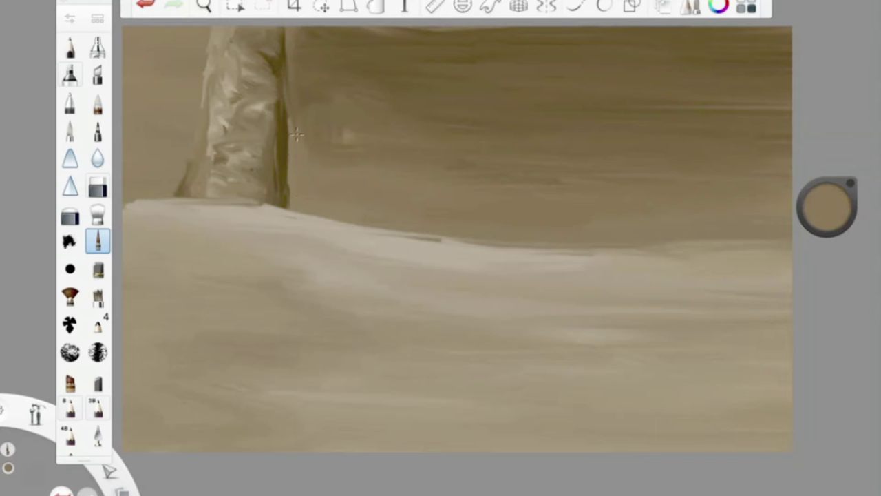
mouse_move(196, 55)
mouse_down()
mouse_move(186, 69)
mouse_move(176, 39)
mouse_move(154, 87)
mouse_move(162, 128)
mouse_move(147, 117)
mouse_up()
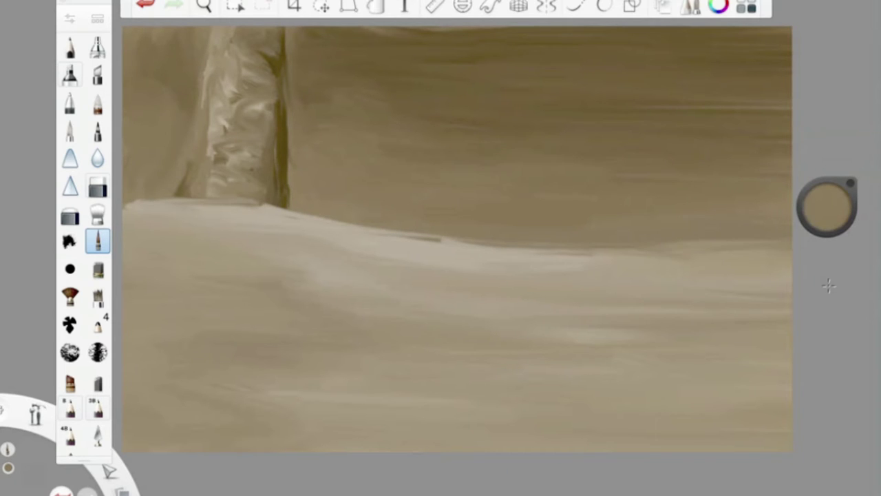
- Choose a dark grey-brown and block in a thin dead trunk with a branch stub and a spreading base at the right
drag(831, 215, 832, 231)
click(69, 20)
drag(580, 198, 575, 69)
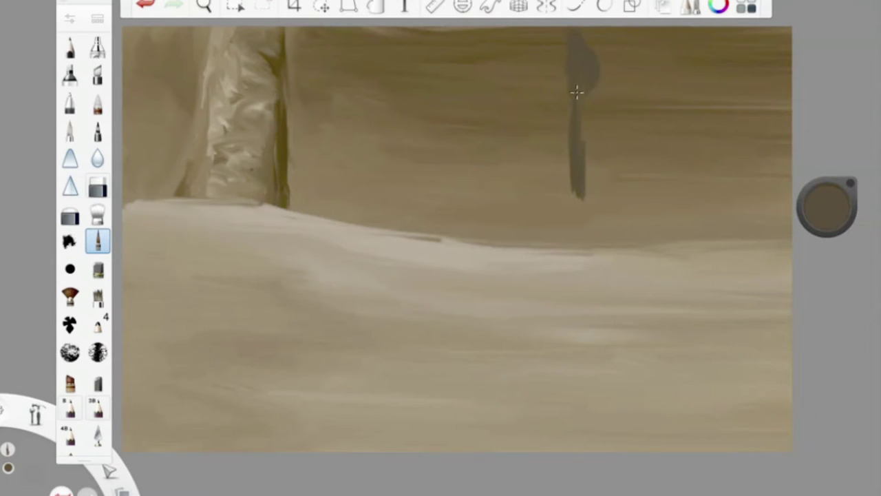
mouse_move(595, 119)
mouse_down()
mouse_move(597, 187)
mouse_move(600, 179)
mouse_up()
mouse_move(605, 220)
mouse_down()
mouse_move(581, 207)
mouse_move(462, 210)
mouse_move(527, 222)
mouse_move(549, 219)
mouse_move(542, 211)
mouse_move(472, 220)
mouse_move(565, 222)
mouse_move(593, 203)
mouse_move(592, 234)
mouse_up()
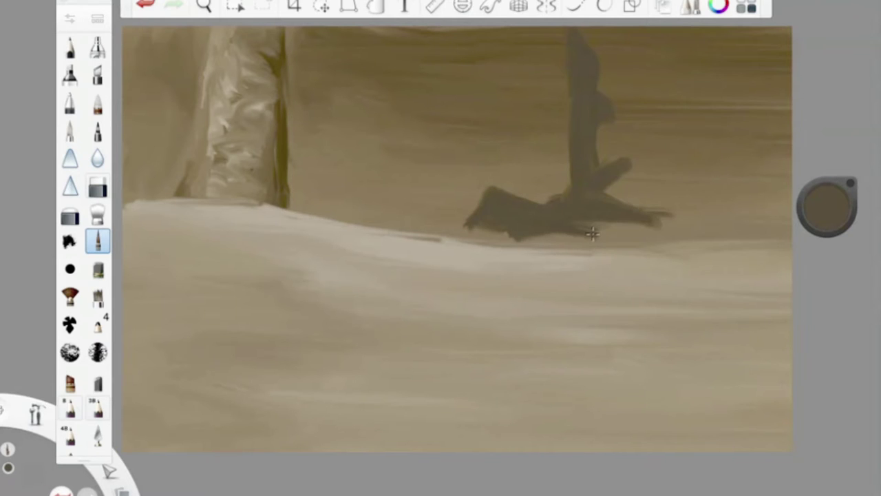
- Extend long dark roots from the dead trunk's base toward both sides and add short offshoots underneath
mouse_move(654, 221)
mouse_down()
mouse_move(778, 269)
mouse_move(771, 283)
mouse_move(785, 274)
mouse_up()
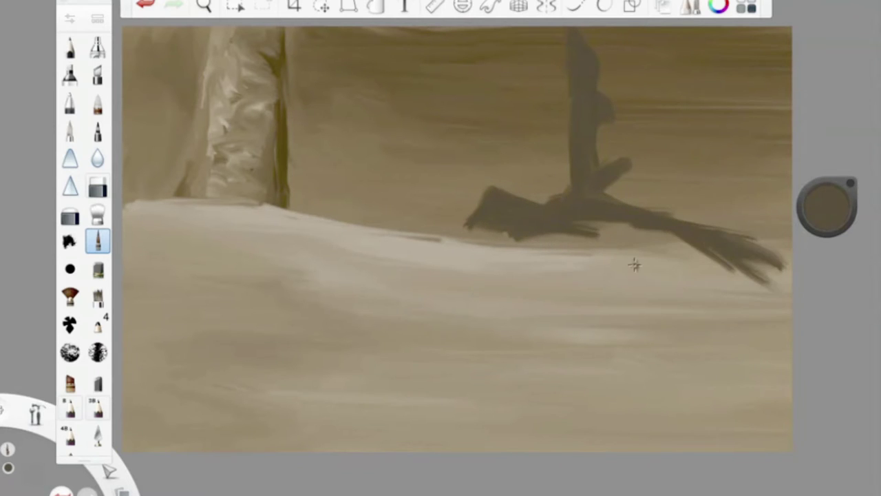
mouse_move(679, 252)
mouse_down()
mouse_move(585, 237)
mouse_move(353, 279)
mouse_move(676, 293)
mouse_up()
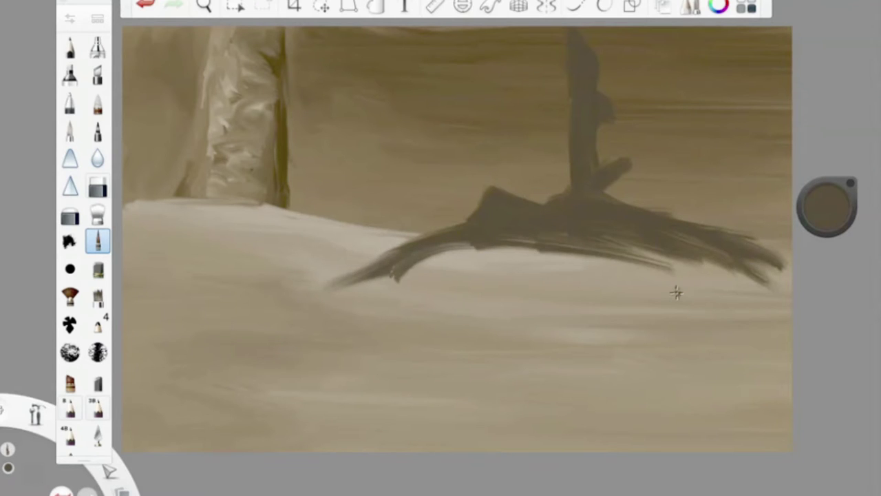
drag(389, 272, 592, 247)
drag(489, 258, 688, 272)
drag(619, 238, 671, 297)
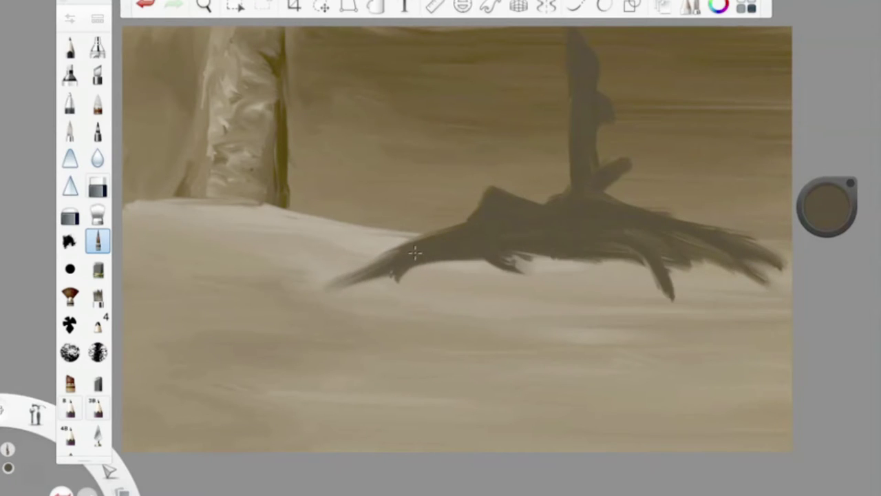
- Paint a curved claw-like root tip at the far left and a thick central root reaching into the foreground
drag(413, 254, 354, 313)
drag(499, 234, 460, 329)
drag(530, 255, 468, 344)
drag(468, 296, 441, 347)
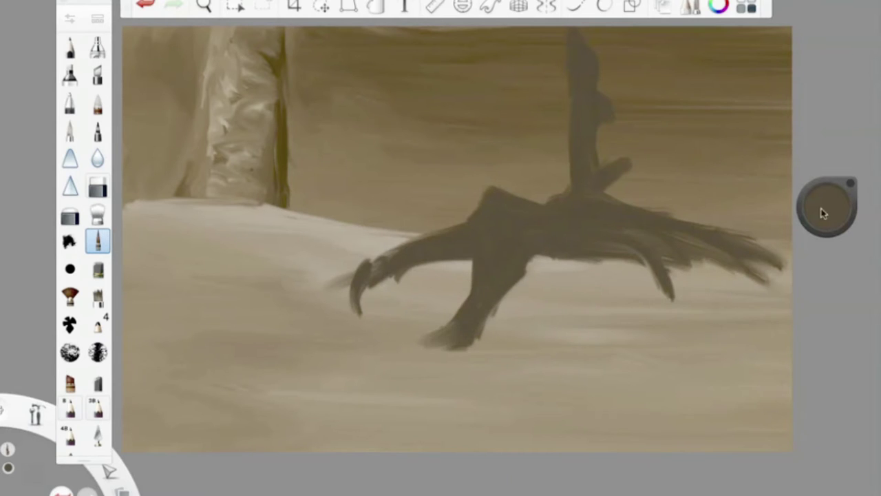
- Shade the undersides of the root arches darker brown and curve the inner edge of the left arch
drag(512, 274, 475, 344)
drag(550, 255, 485, 340)
drag(534, 272, 499, 307)
drag(661, 289, 541, 298)
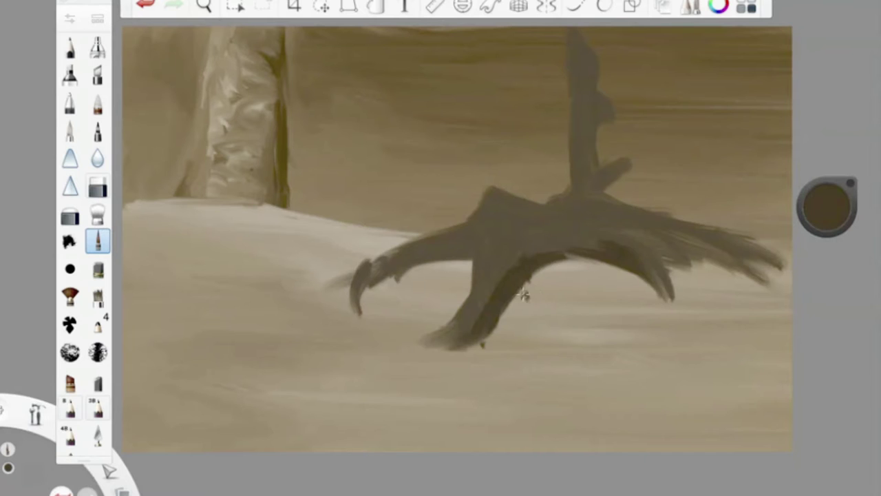
drag(368, 267, 459, 281)
drag(413, 258, 451, 324)
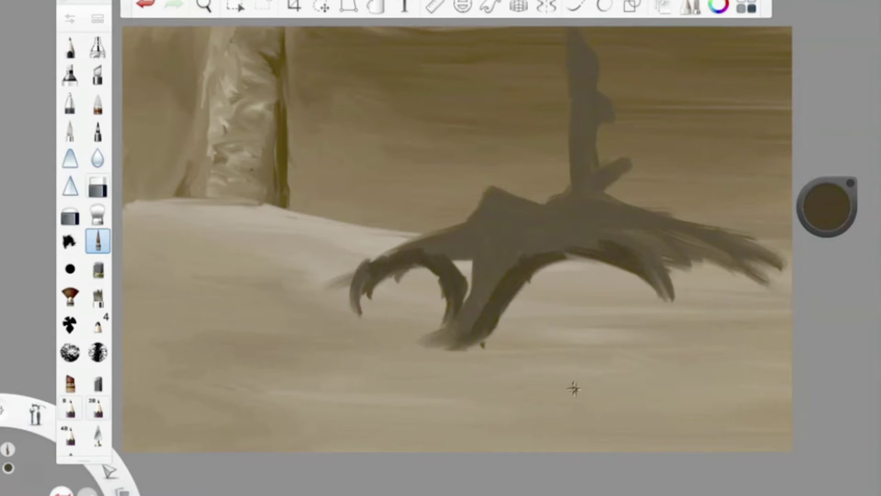
- Set the paint colour's luminance to about 29%, fill the gaps in the right root and blend the left arch's tones
drag(826, 207, 829, 227)
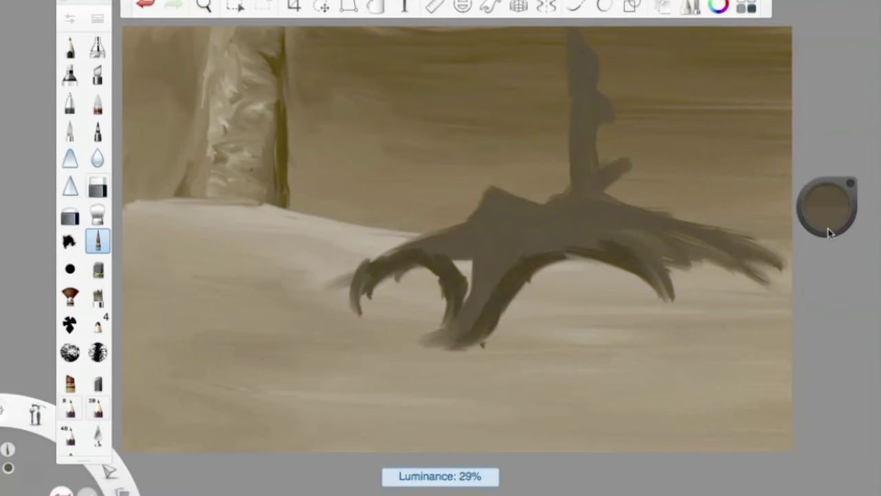
drag(661, 296, 719, 259)
drag(689, 289, 777, 269)
mouse_move(726, 289)
mouse_down()
mouse_move(785, 272)
mouse_move(685, 253)
mouse_up()
drag(354, 306, 382, 257)
drag(444, 307, 473, 255)
- Thicken the right root to the canvas edge, blend the central arch and add a blunt root pointing down-right
mouse_move(657, 272)
mouse_down()
mouse_move(713, 334)
mouse_move(675, 289)
mouse_up()
drag(596, 237, 516, 266)
drag(781, 289, 705, 293)
drag(640, 236, 719, 258)
drag(666, 275, 722, 323)
- Paint a round cream orb under each of the two root arches and brighten their centres to near white
drag(832, 219, 838, 179)
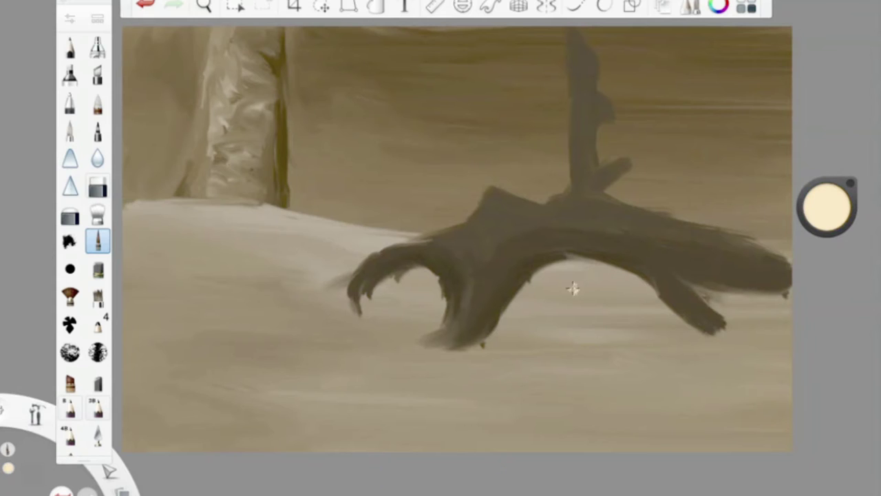
mouse_move(572, 288)
mouse_down()
mouse_move(589, 305)
mouse_move(560, 288)
mouse_move(600, 305)
mouse_move(557, 289)
mouse_move(568, 323)
mouse_up()
mouse_move(413, 286)
mouse_down()
mouse_move(406, 289)
mouse_move(424, 310)
mouse_up()
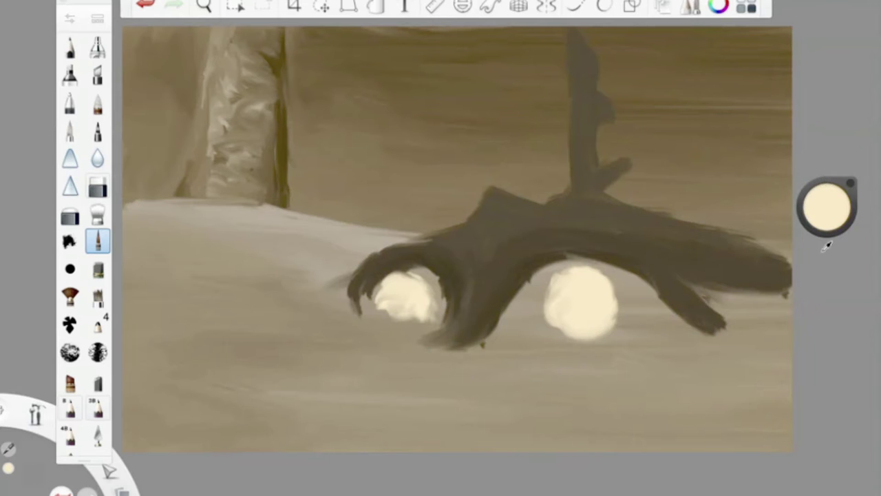
drag(828, 216, 828, 207)
mouse_move(571, 289)
mouse_down()
mouse_move(562, 291)
mouse_move(582, 309)
mouse_move(570, 323)
mouse_up()
mouse_move(406, 296)
mouse_down()
mouse_move(390, 292)
mouse_move(413, 276)
mouse_up()
- Return to dark brown, paint ragged root strands around both glowing orbs and add a jagged spike atop the right root
mouse_move(826, 219)
mouse_down()
mouse_move(819, 241)
mouse_move(815, 218)
mouse_up()
click(98, 241)
mouse_move(620, 256)
mouse_down()
mouse_move(582, 252)
mouse_move(661, 317)
mouse_move(629, 326)
mouse_up()
mouse_move(648, 289)
mouse_down()
mouse_move(551, 275)
mouse_move(499, 340)
mouse_up()
drag(447, 261, 427, 323)
drag(382, 272, 364, 324)
drag(455, 274, 393, 342)
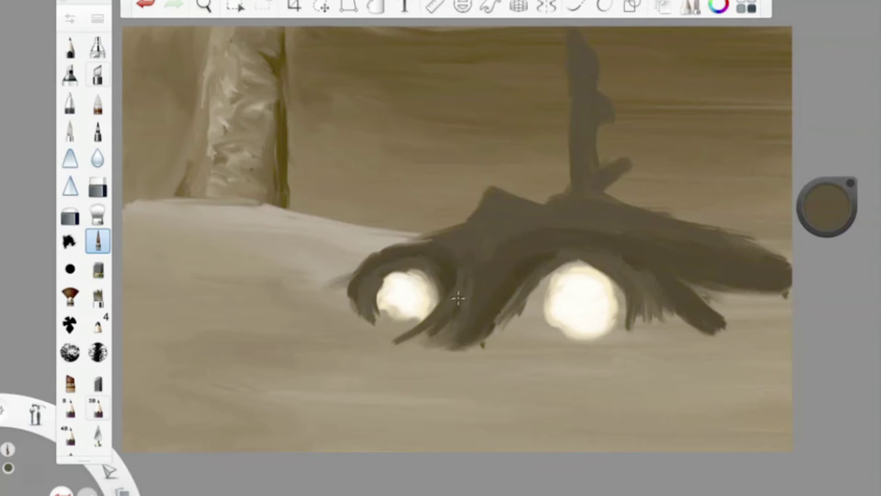
mouse_move(417, 241)
mouse_down()
mouse_move(337, 303)
mouse_move(341, 318)
mouse_up()
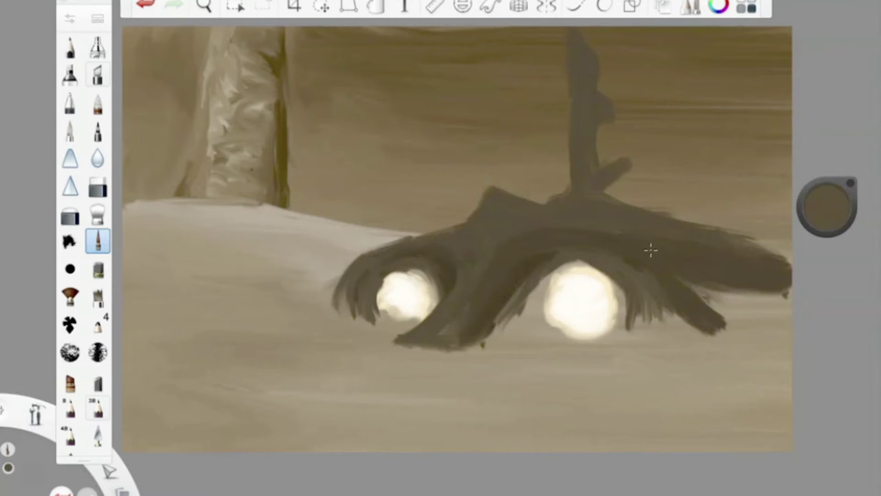
drag(742, 219, 724, 237)
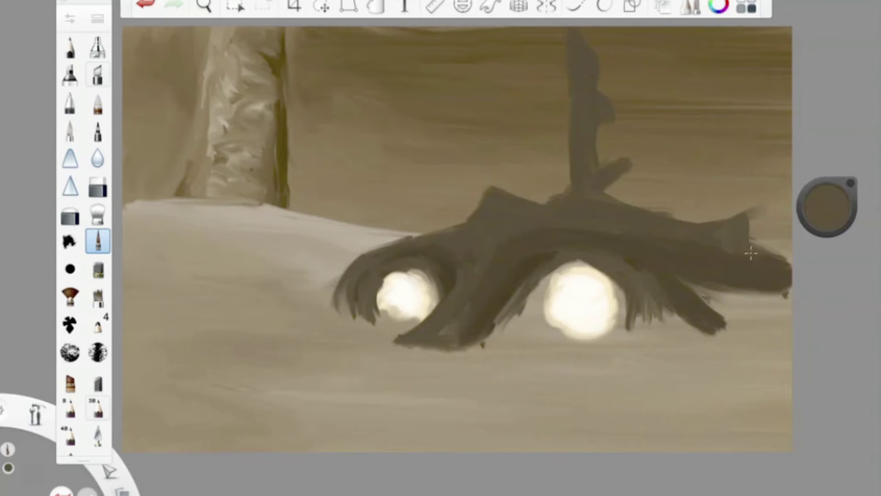
- Lighten the paint to grey-brown and brush highlights on the root's peak, the vertical branch, its side stub and the right root
drag(826, 205, 818, 142)
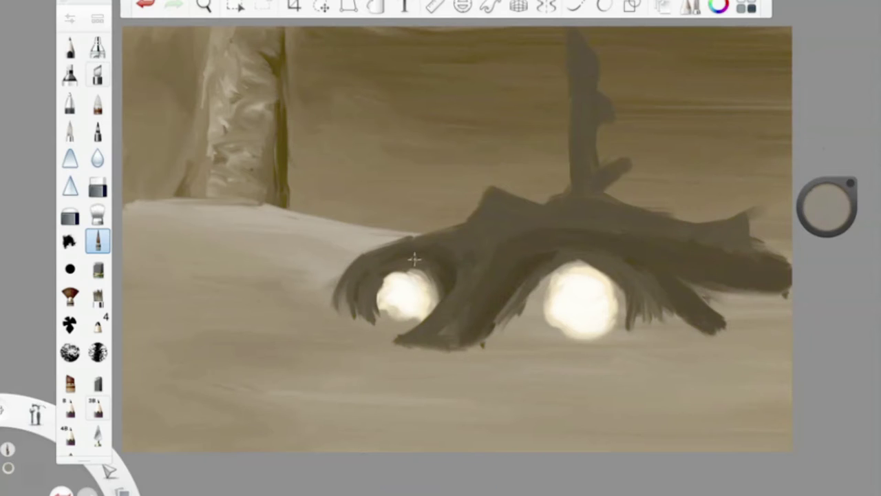
drag(501, 200, 448, 233)
key(ctrl+b)
key(ctrl+b)
alt+click(551, 219)
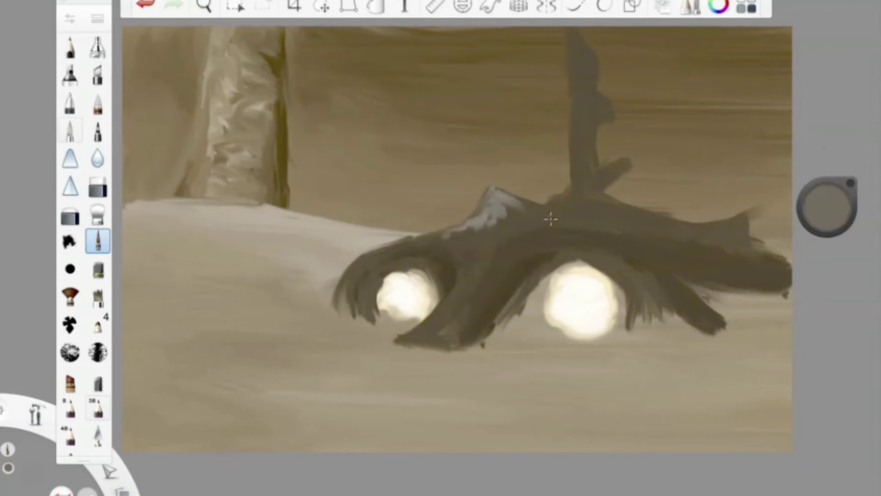
alt+click(576, 97)
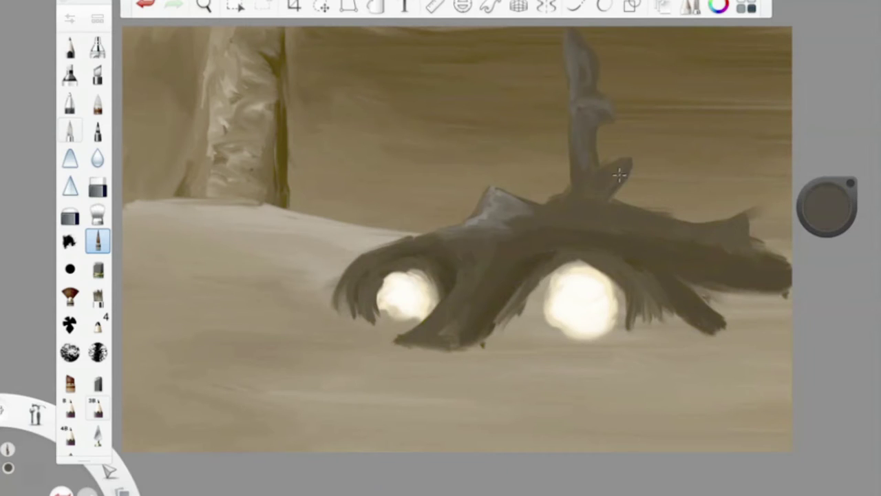
drag(632, 158, 597, 169)
mouse_move(753, 221)
mouse_down()
mouse_move(758, 248)
mouse_move(716, 253)
mouse_move(665, 227)
mouse_move(744, 279)
mouse_up()
- Change the paint to black and outline the glowing orbs with thick dark rims beneath the root arches
drag(817, 206, 819, 234)
mouse_move(578, 261)
mouse_down()
mouse_move(609, 276)
mouse_move(623, 313)
mouse_up()
mouse_move(619, 303)
mouse_down()
mouse_move(555, 268)
mouse_move(624, 297)
mouse_up()
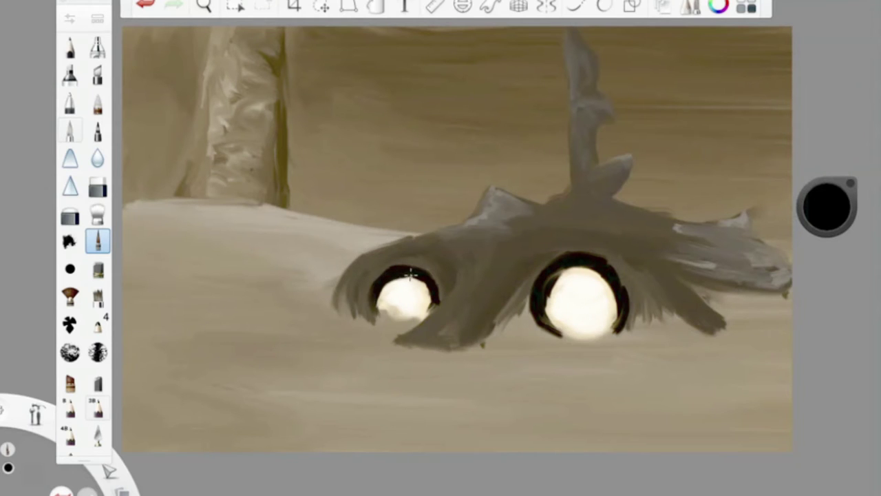
- Return to a light grey-brown and paint short bark highlights across the central root and around the right orb
drag(826, 213, 826, 187)
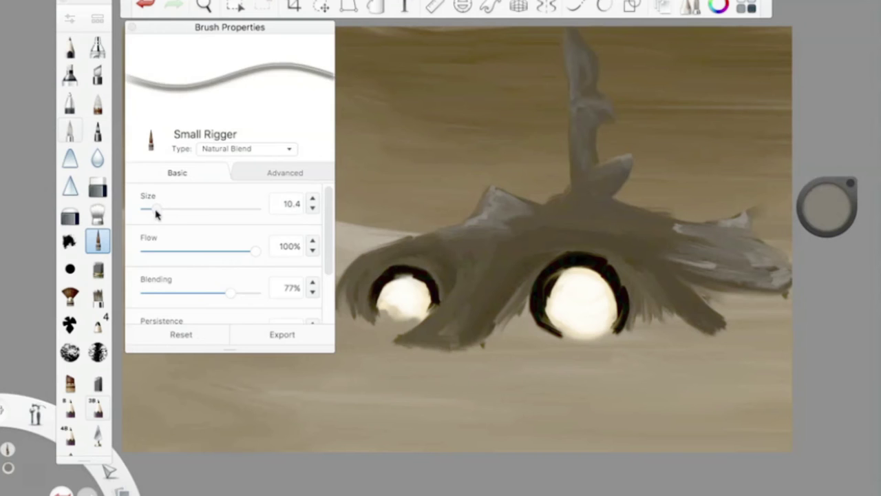
mouse_move(491, 260)
mouse_down()
mouse_move(460, 275)
mouse_move(449, 327)
mouse_up()
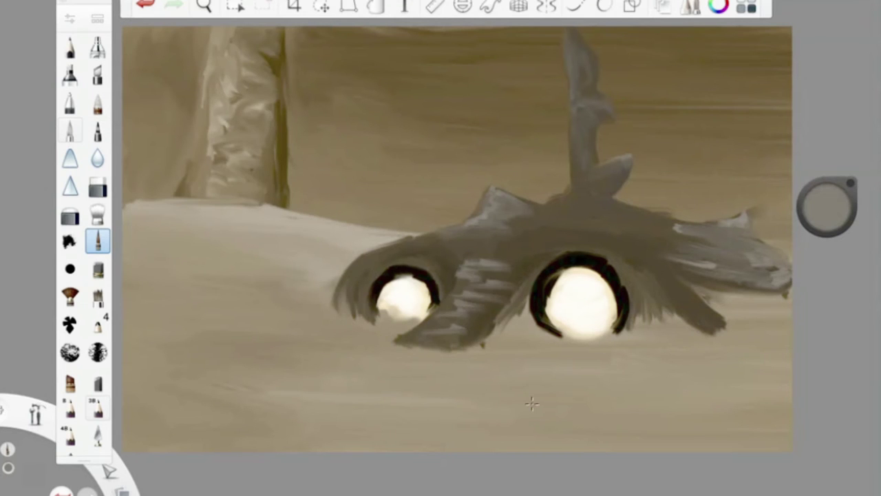
drag(571, 241, 644, 287)
drag(537, 256, 616, 275)
drag(619, 241, 647, 311)
drag(696, 331, 664, 297)
- Add short light bark strokes above the left orb and over the upper part of the central root
drag(418, 271, 382, 268)
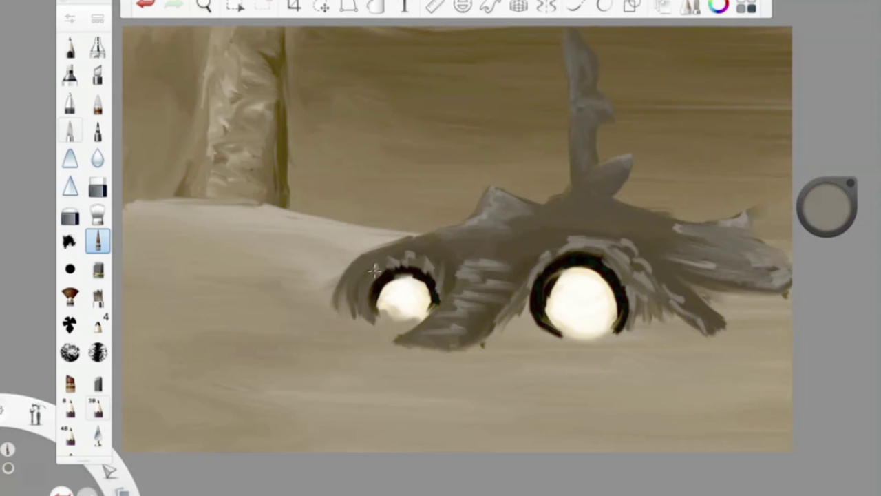
mouse_move(523, 282)
mouse_down()
mouse_move(558, 238)
mouse_move(448, 233)
mouse_up()
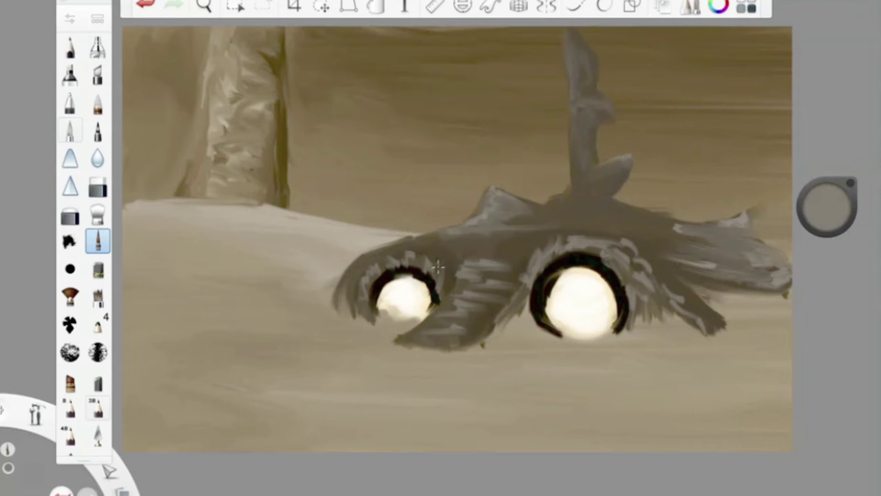
drag(457, 338, 513, 255)
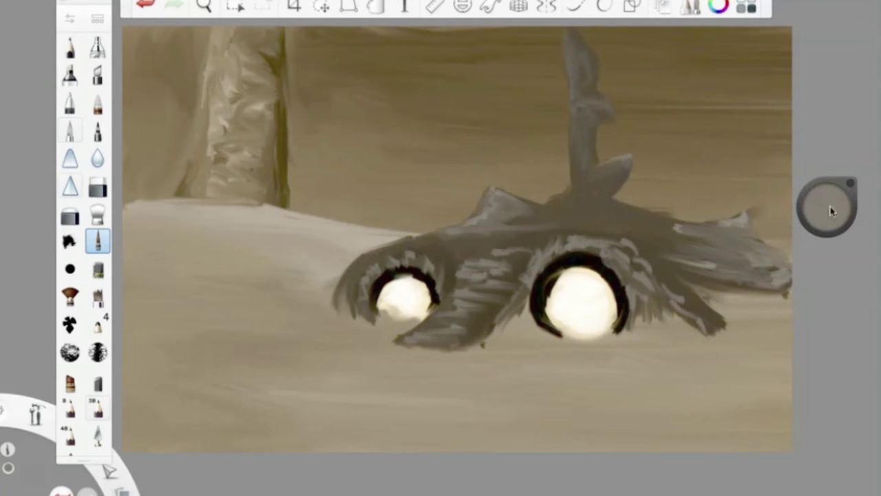
- Darken the paint and add small dark creases around the arches above both orbs
drag(831, 212, 444, 344)
drag(819, 217, 331, 266)
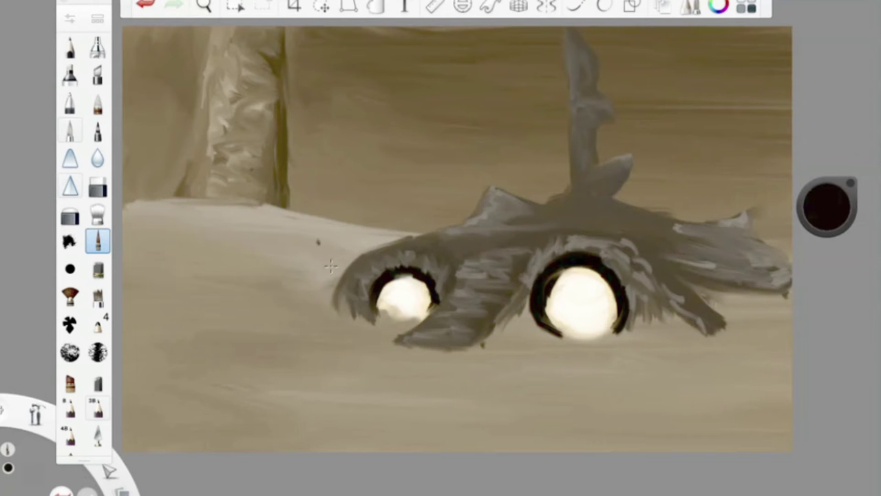
drag(434, 276, 375, 270)
mouse_move(826, 207)
mouse_down()
mouse_move(430, 257)
mouse_move(435, 279)
mouse_move(358, 303)
mouse_up()
drag(637, 264, 563, 243)
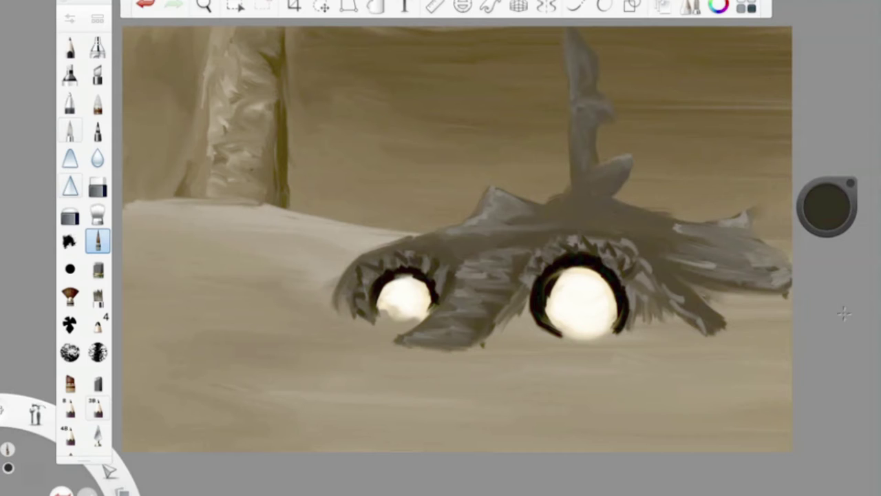
- Paint dark bark streaks along the right root, the branch stub, the central root's edges and the vertical branch
mouse_move(687, 233)
mouse_down()
mouse_move(785, 275)
mouse_move(585, 206)
mouse_up()
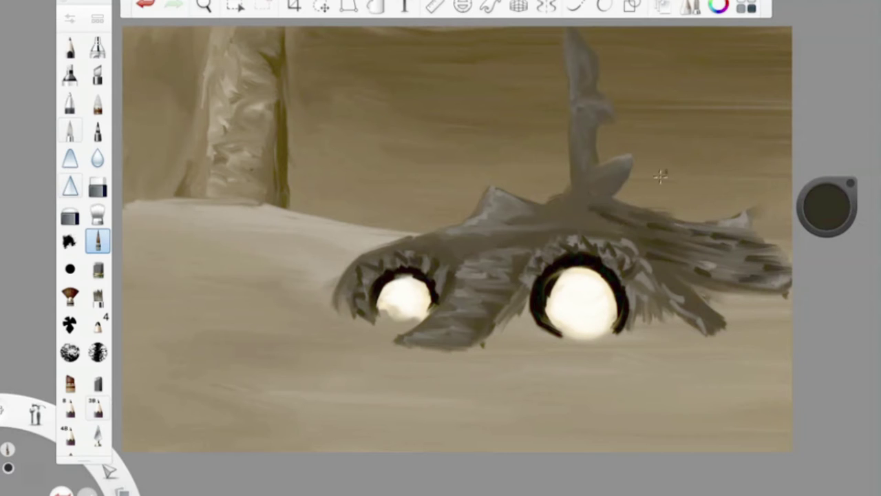
drag(630, 161, 615, 176)
drag(530, 256, 463, 348)
drag(530, 277, 542, 335)
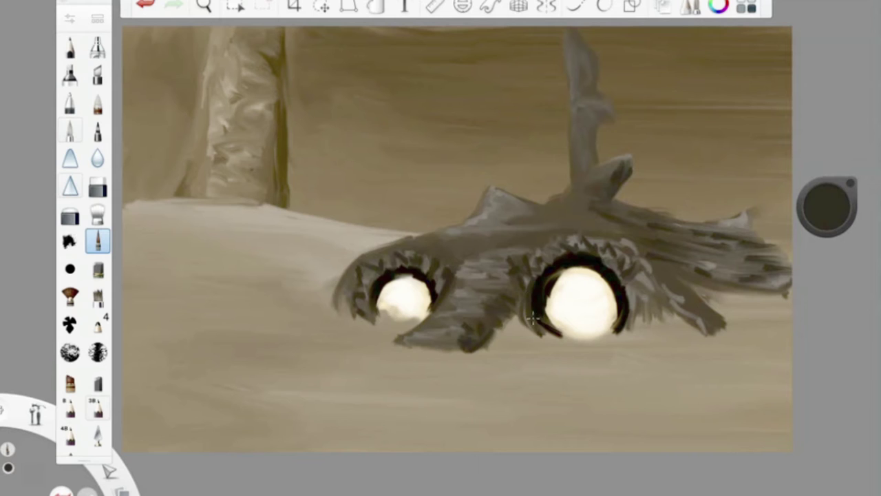
drag(625, 321, 659, 316)
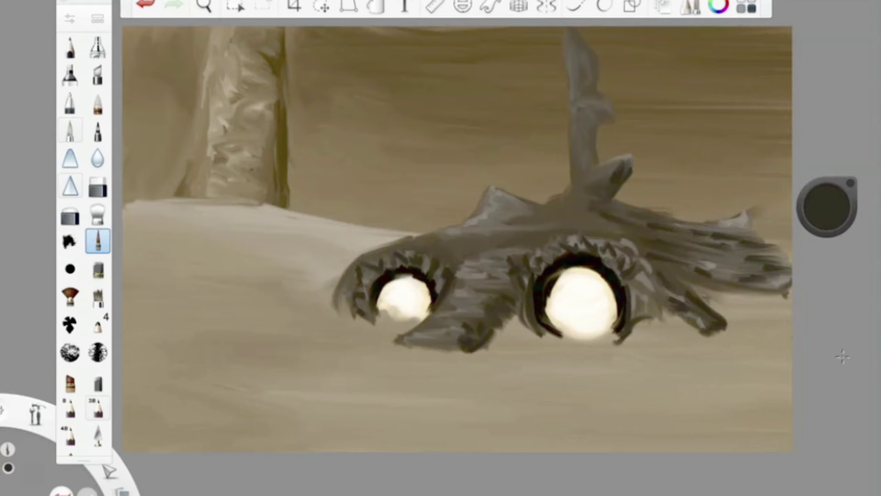
drag(749, 215, 693, 228)
mouse_move(591, 162)
mouse_down()
mouse_move(584, 127)
mouse_move(579, 185)
mouse_move(591, 90)
mouse_move(576, 46)
mouse_move(597, 92)
mouse_move(594, 63)
mouse_move(603, 114)
mouse_up()
- Cover the upper black rim of the right orb with grey-brown strokes to form a textured upper eyelid
alt+click(515, 53)
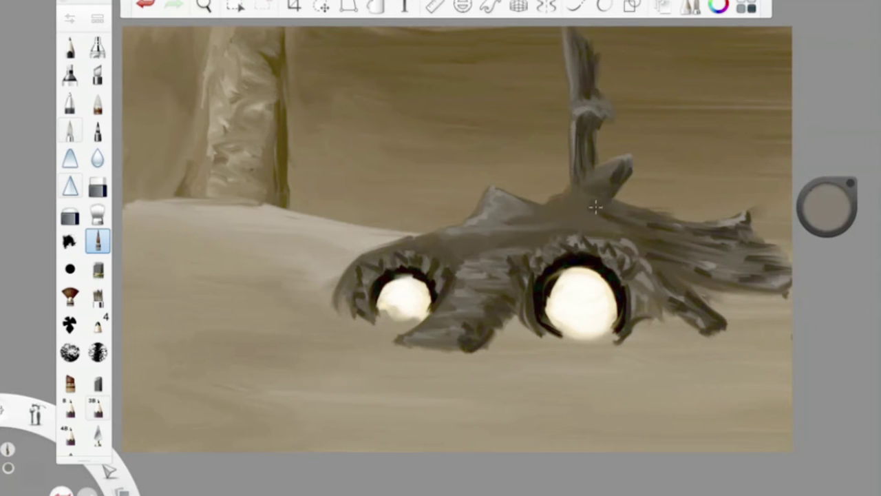
click(832, 216)
mouse_move(544, 265)
mouse_down()
mouse_move(592, 268)
mouse_move(617, 323)
mouse_up()
click(149, 7)
click(554, 265)
drag(542, 265, 621, 277)
mouse_move(541, 281)
mouse_down()
mouse_move(593, 258)
mouse_move(619, 260)
mouse_up()
drag(835, 199, 834, 181)
drag(524, 275, 609, 246)
- Shade the inner edges of both orbs with a warm tan
drag(816, 214, 632, 360)
mouse_move(610, 323)
mouse_down()
mouse_move(609, 290)
mouse_move(575, 274)
mouse_move(544, 310)
mouse_up()
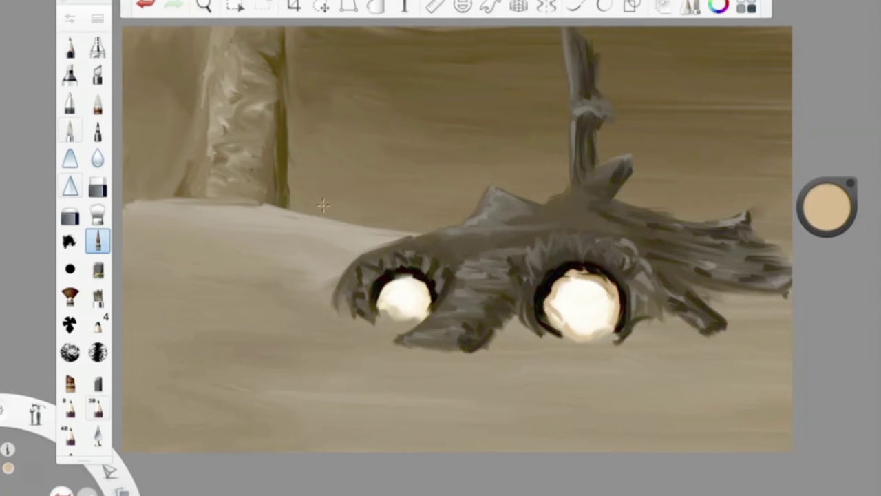
drag(424, 289, 377, 305)
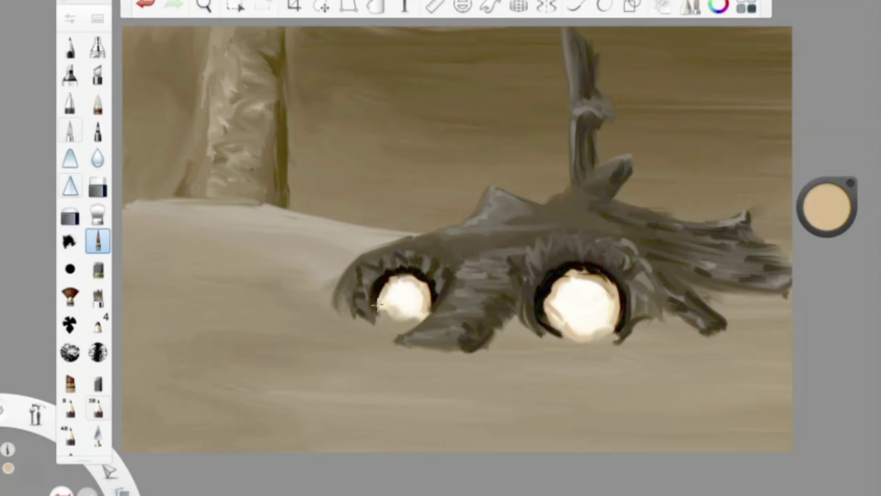
- Add a small black pupil to each orb and close the black rim along the bottom of the right one
click(830, 217)
click(787, 255)
mouse_move(169, 211)
mouse_down()
mouse_move(177, 211)
mouse_move(158, 210)
mouse_up()
click(378, 122)
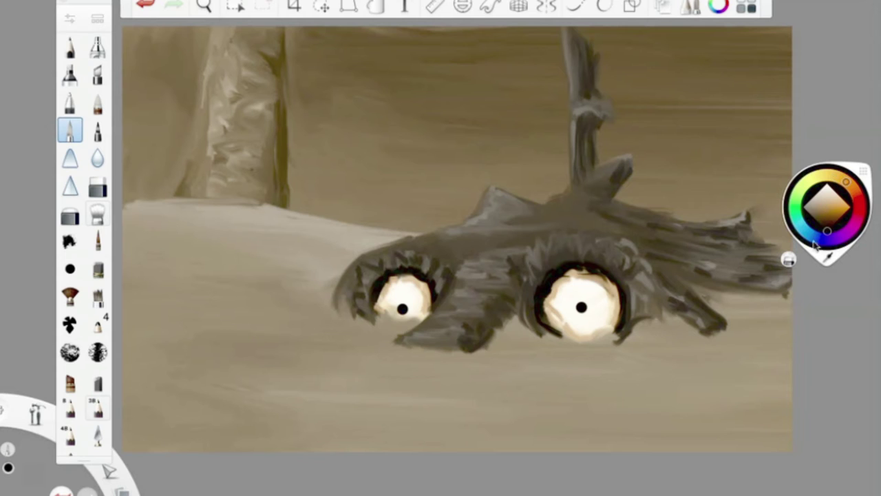
mouse_move(616, 332)
mouse_down()
mouse_move(551, 337)
mouse_move(578, 343)
mouse_up()
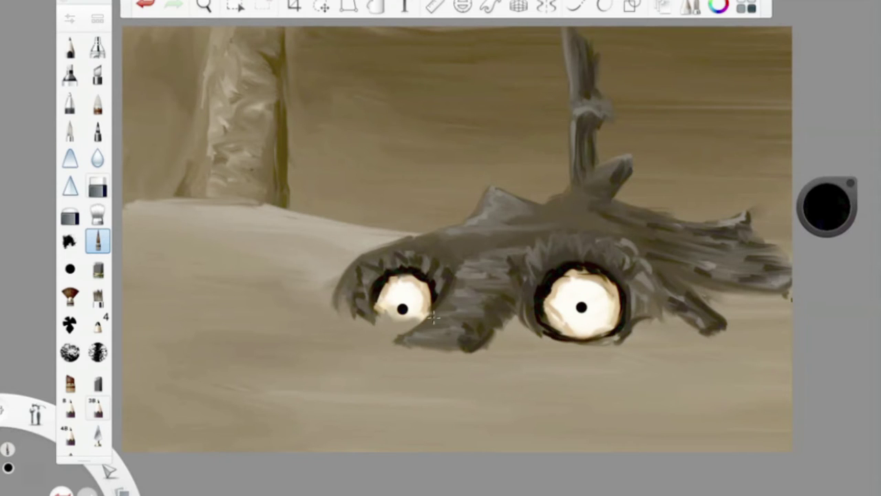
- Lighten the black to a very dark brown and paint a soft shadow ring around both sides of the right eye
drag(827, 206, 828, 128)
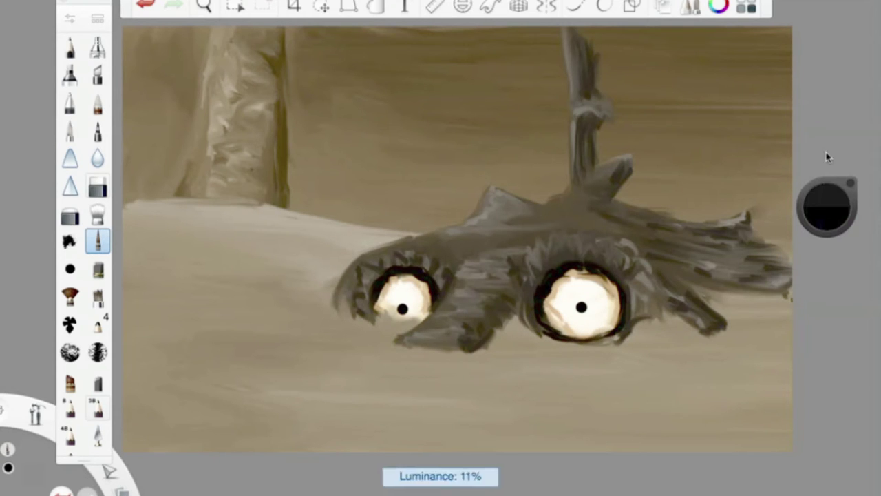
drag(826, 207, 822, 256)
click(70, 18)
click(819, 290)
mouse_move(543, 267)
mouse_down()
mouse_move(634, 303)
mouse_move(532, 337)
mouse_up()
drag(621, 278, 633, 337)
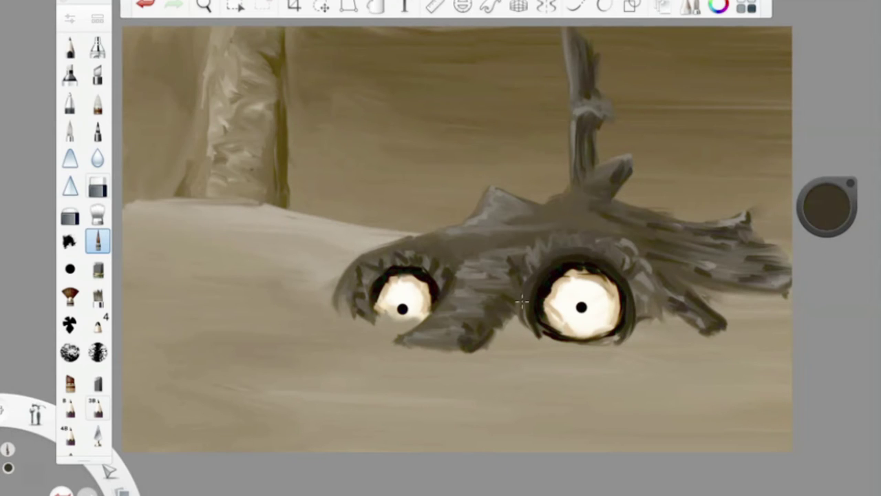
- Switch to a ground tan and brush it along the lower edges of both eyes and roots to sink them into the ground
drag(827, 209, 831, 219)
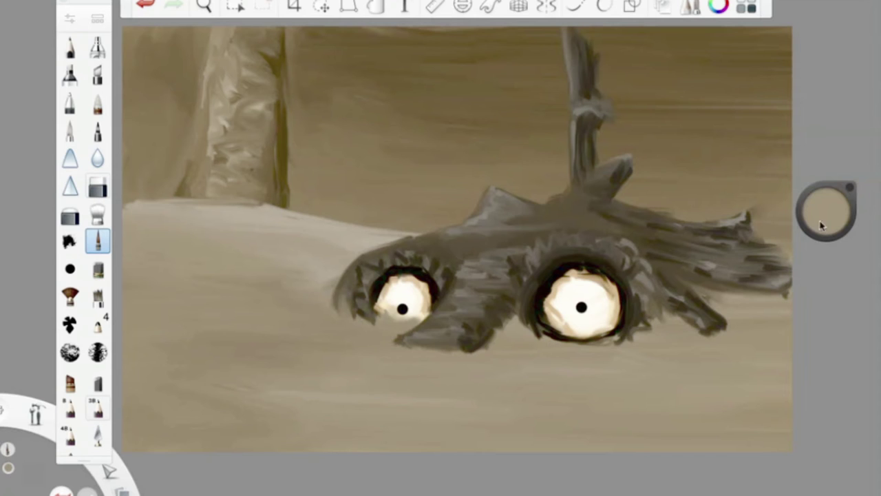
drag(482, 354, 364, 356)
drag(427, 323, 334, 317)
drag(393, 358, 529, 342)
mouse_move(661, 318)
mouse_down()
mouse_move(564, 344)
mouse_move(516, 324)
mouse_up()
drag(571, 347, 365, 358)
- Switch to dark brown and paint bark streaks across the top of the root between the vertical branch and the peak
click(826, 210)
click(787, 264)
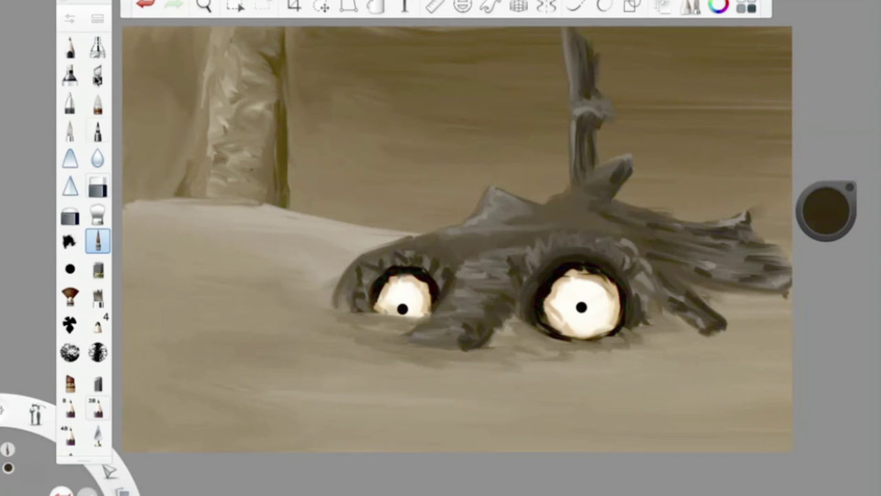
drag(606, 210, 493, 237)
drag(541, 195, 453, 244)
- Alternate lighter and darker brown strokes on the left arch's crest, and texture the top of the right root with grey-brown streaks
drag(826, 214, 794, 153)
drag(414, 235, 455, 248)
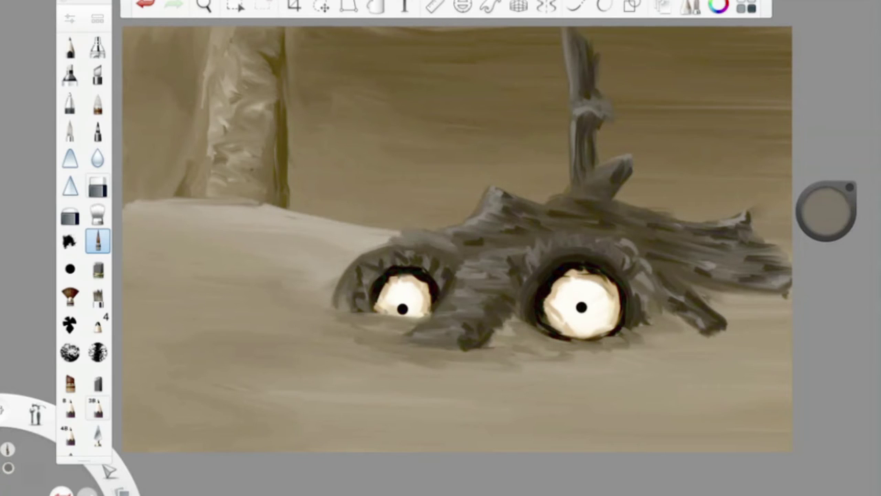
drag(835, 215, 830, 234)
mouse_move(405, 241)
mouse_down()
mouse_move(474, 256)
mouse_move(446, 256)
mouse_up()
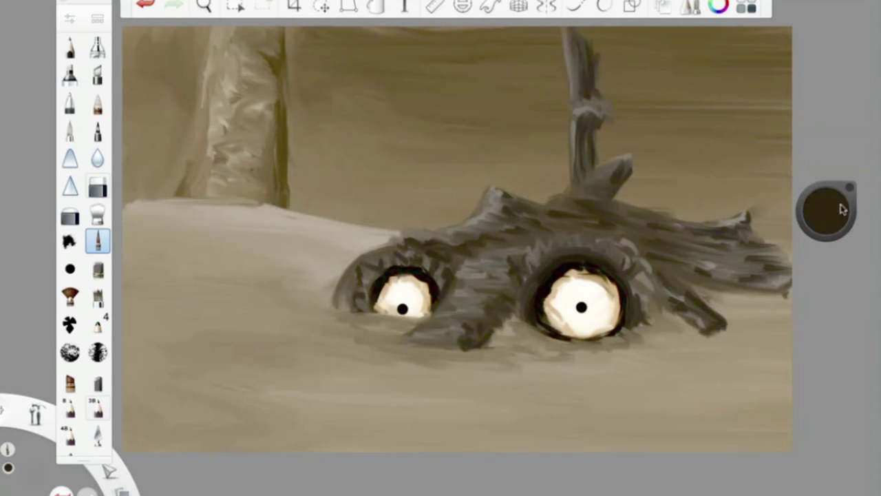
drag(842, 205, 830, 189)
drag(628, 206, 556, 233)
drag(697, 235, 643, 257)
- Choose a mid brown and sweep shadow strokes over the ground beneath both eyes and out to the canvas's right edge
drag(826, 214, 826, 227)
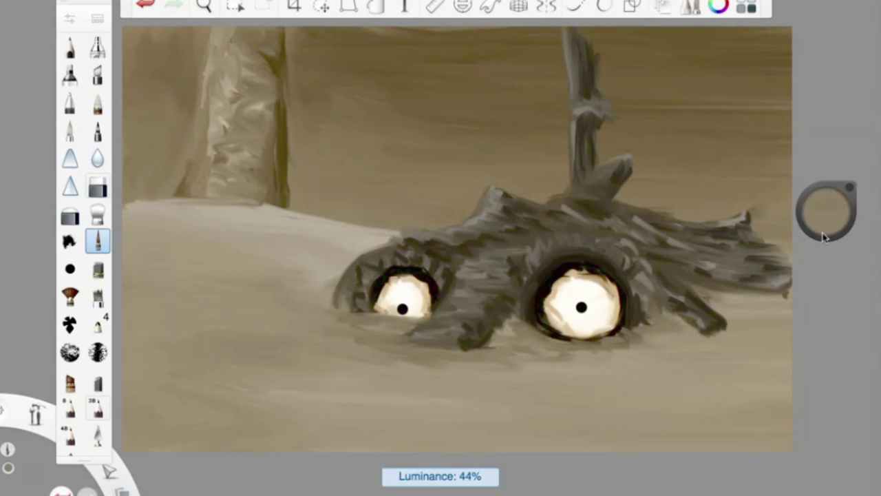
click(97, 241)
drag(668, 344, 532, 367)
drag(303, 324, 585, 380)
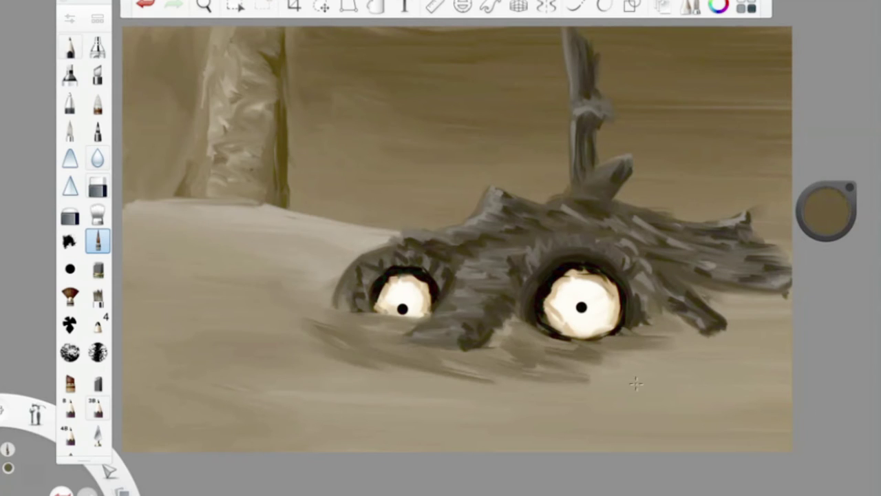
drag(530, 361, 790, 336)
drag(571, 358, 791, 395)
drag(688, 289, 785, 382)
drag(447, 385, 303, 324)
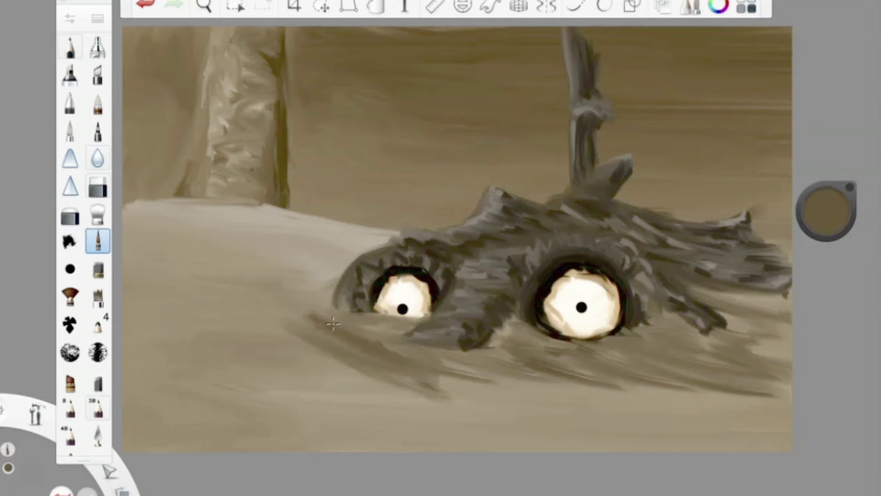
- Extend the ground shadows outward to the left and foreground in a lighter brown and deepen them at the far right
drag(406, 399, 268, 331)
drag(826, 210, 826, 219)
drag(372, 399, 265, 345)
mouse_move(310, 275)
mouse_down()
mouse_move(268, 337)
mouse_move(203, 330)
mouse_up()
drag(530, 402, 432, 376)
drag(689, 382, 296, 420)
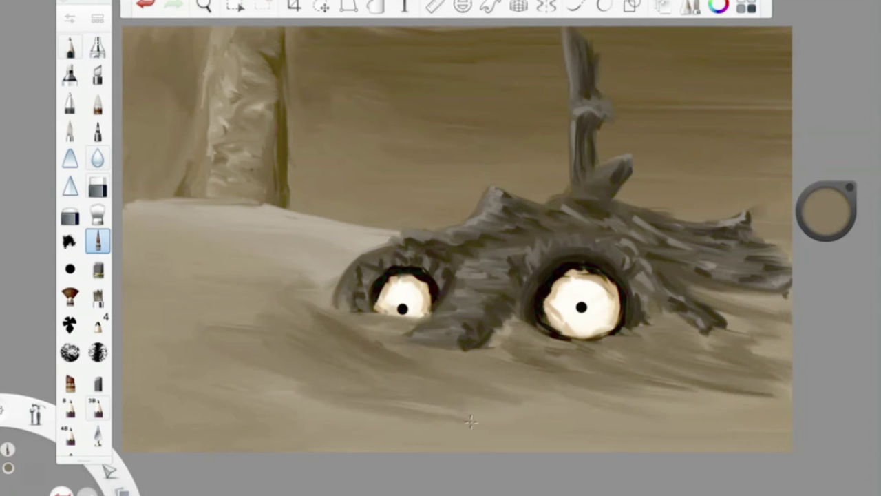
drag(826, 213, 826, 199)
drag(633, 382, 783, 403)
drag(783, 336, 750, 355)
- Switch to very dark brown and deepen the shading along the central root between the eyes
click(826, 210)
click(820, 219)
drag(523, 253, 465, 334)
drag(482, 303, 473, 323)
drag(480, 272, 461, 337)
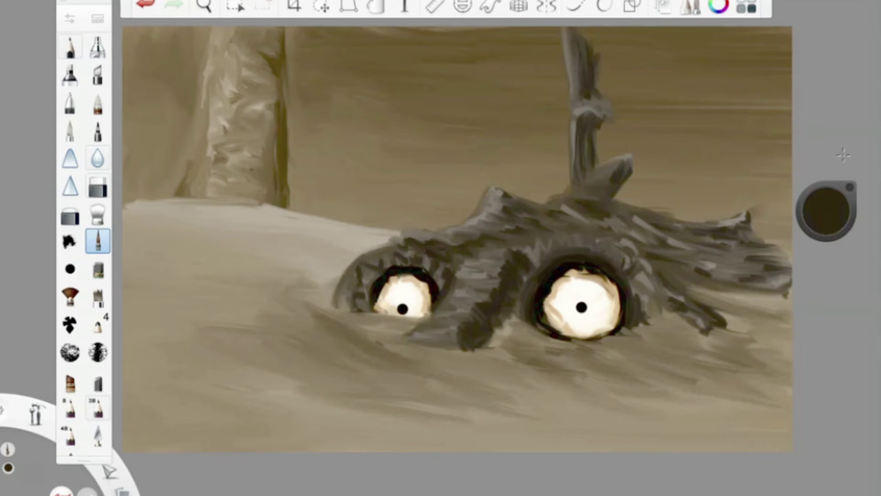
- Widen the vertical branch's right side using the Small Rigger brush at size 8.5, and highlight the stub and right root tip
drag(604, 166, 601, 118)
click(98, 240)
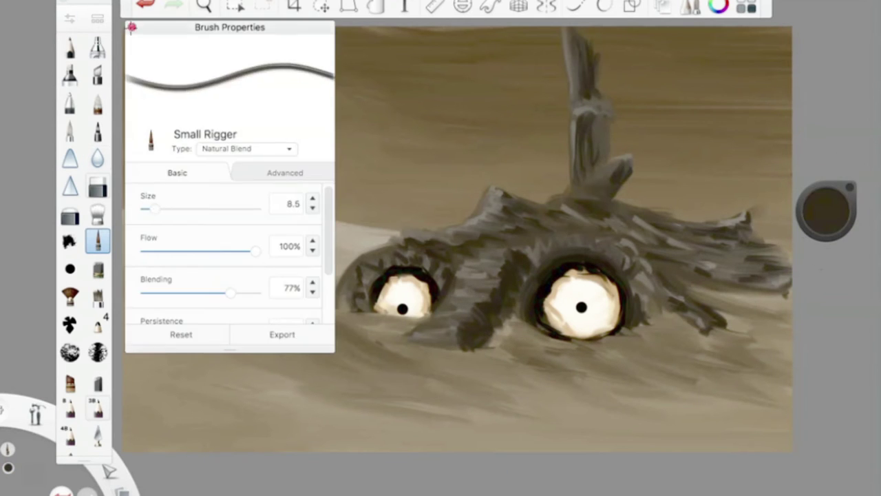
drag(602, 157, 598, 117)
drag(599, 79, 607, 46)
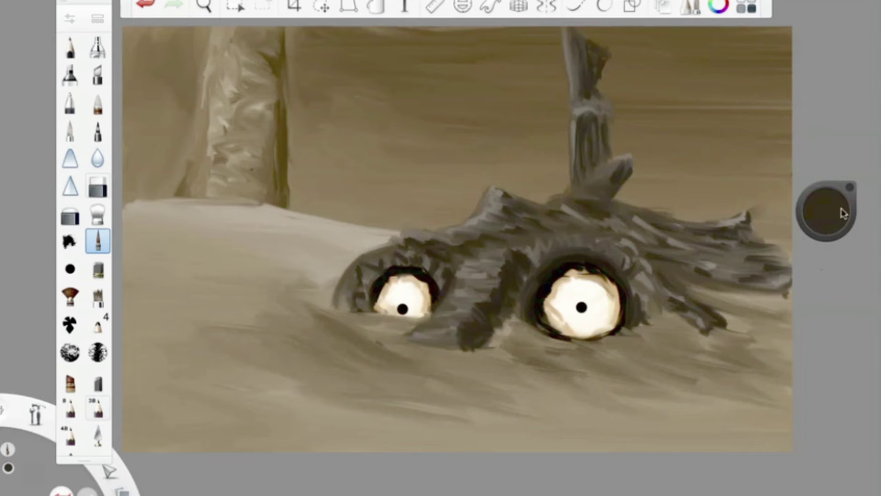
drag(844, 213, 844, 172)
drag(750, 220, 740, 256)
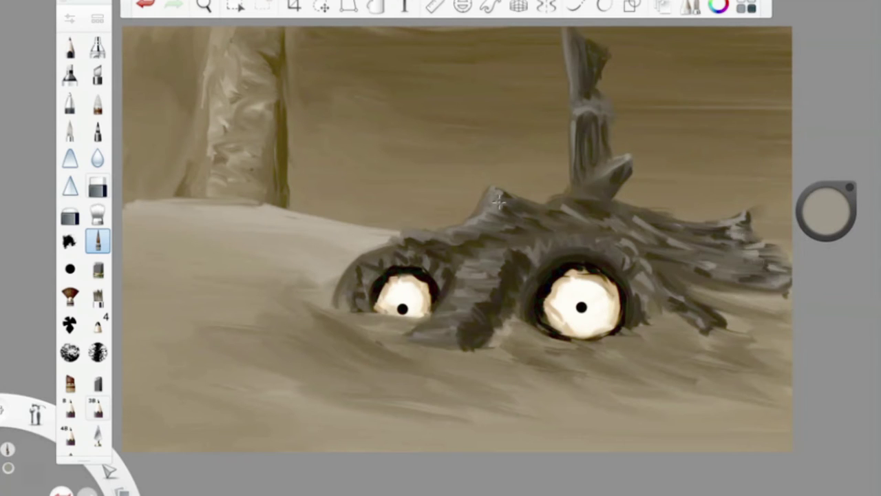
alt+click(553, 215)
drag(337, 227, 221, 289)
key(ctrl+z)
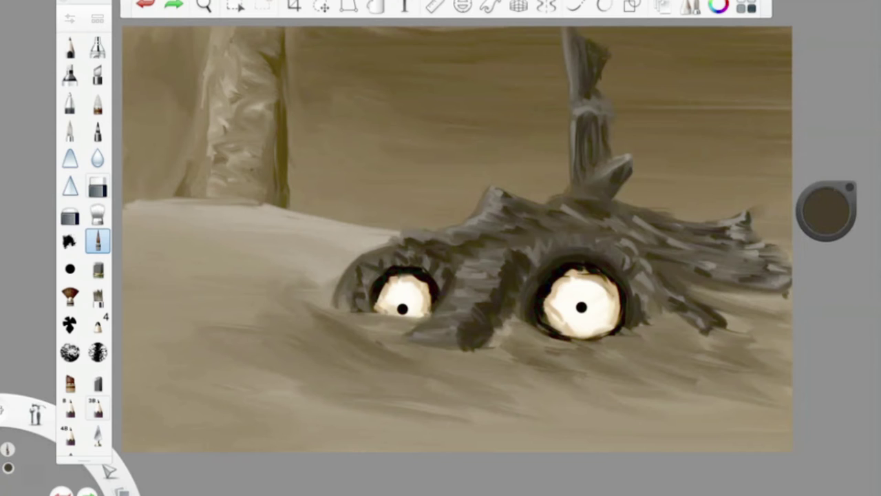
- Sample a brown from the root and paint curved creases below the right eye's inner corner
alt+click(520, 294)
drag(506, 318, 551, 336)
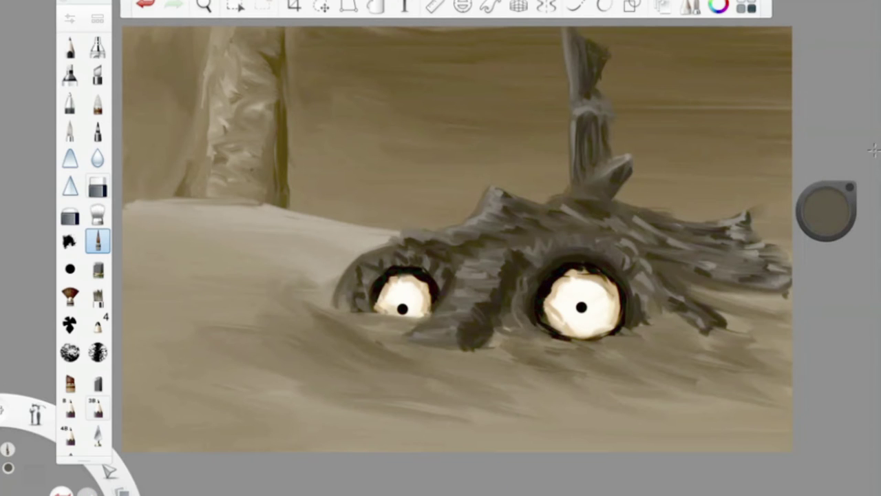
- Switch to golden brown and shade the rim of the right eyeball
click(9, 449)
drag(604, 280, 599, 330)
drag(561, 278, 573, 325)
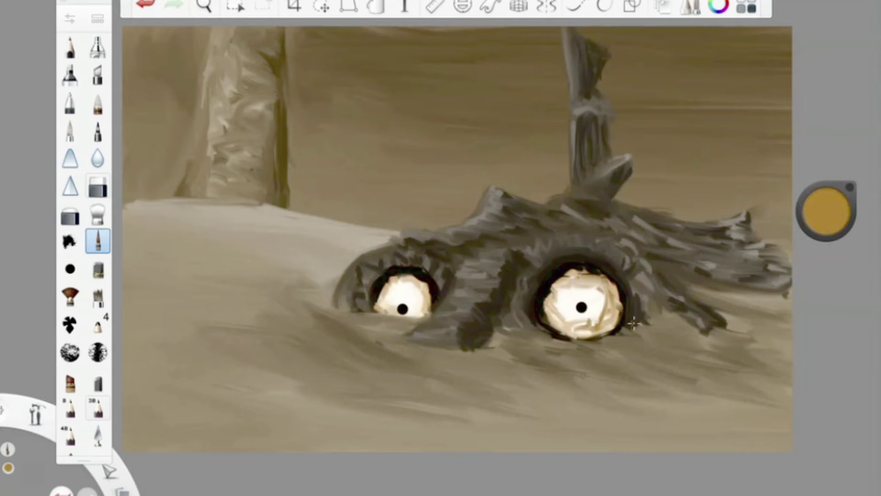
- Blend lighter cream tones over both eyeballs, sampling cream and white from the eyes
drag(826, 220, 826, 196)
drag(604, 290, 599, 331)
drag(559, 308, 585, 340)
mouse_move(580, 285)
mouse_down()
mouse_move(567, 303)
mouse_move(576, 332)
mouse_up()
drag(591, 336, 559, 316)
drag(411, 283, 426, 310)
alt+click(423, 297)
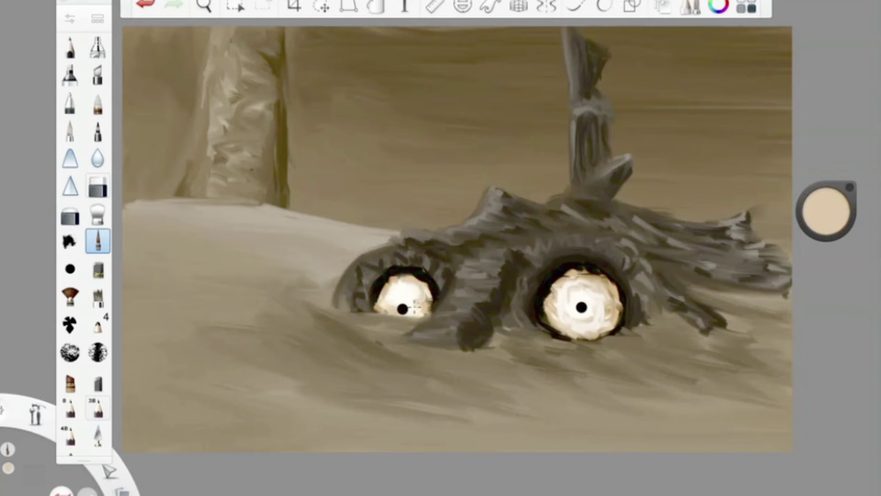
alt+click(573, 298)
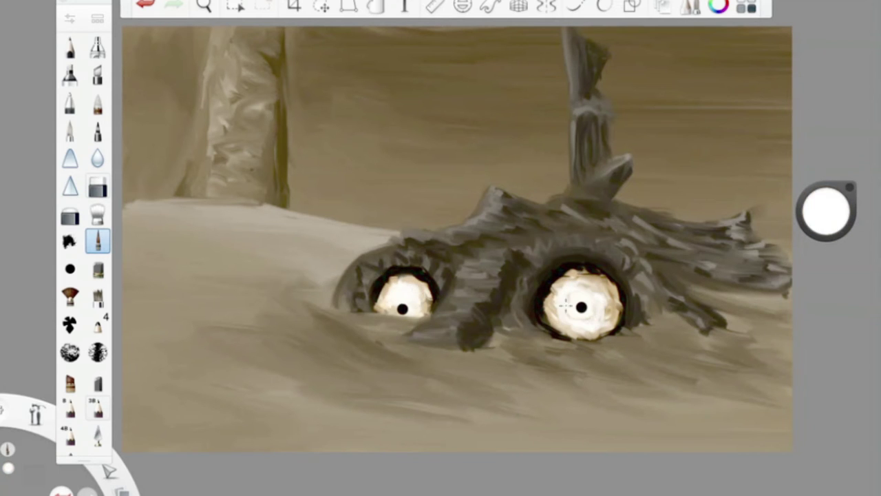
- Switch to very dark brown and darken the left eye socket, the ridge above the central root and the long right root's underside
drag(826, 213, 846, 215)
click(826, 211)
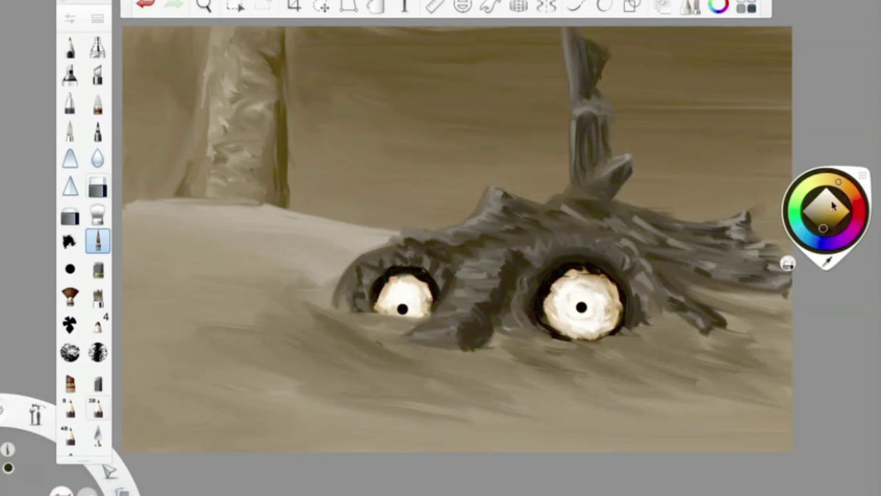
drag(411, 265, 405, 334)
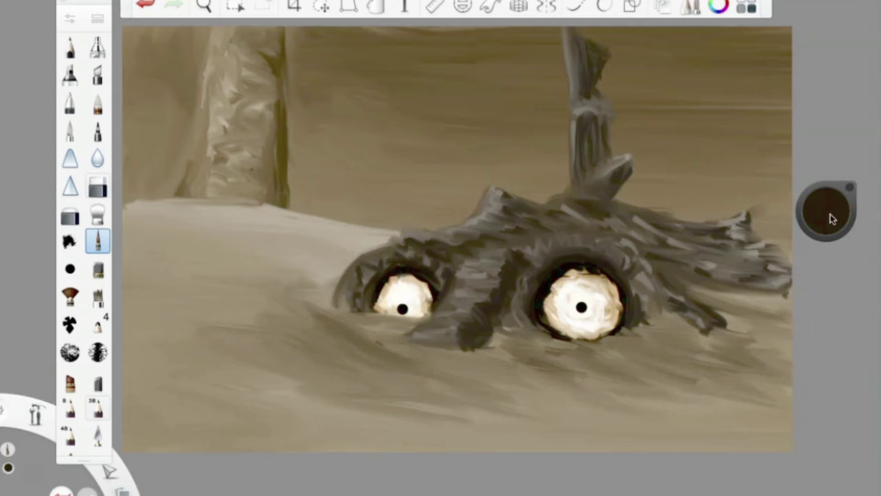
key(ctrl+alt+b)
key(ctrl+alt+b)
mouse_move(482, 253)
mouse_down()
mouse_move(537, 216)
mouse_move(491, 192)
mouse_up()
drag(475, 226, 550, 214)
mouse_move(550, 207)
mouse_down()
mouse_move(596, 228)
mouse_move(510, 238)
mouse_up()
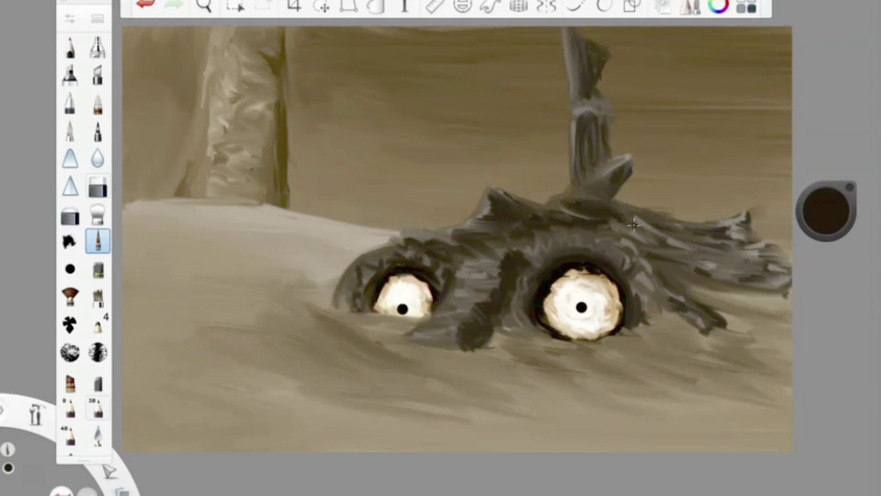
drag(789, 288, 672, 274)
drag(775, 277, 704, 281)
- Sample light greyish browns and highlight the vertical branch's base and the wrinkled creases above both eyes
alt+click(571, 132)
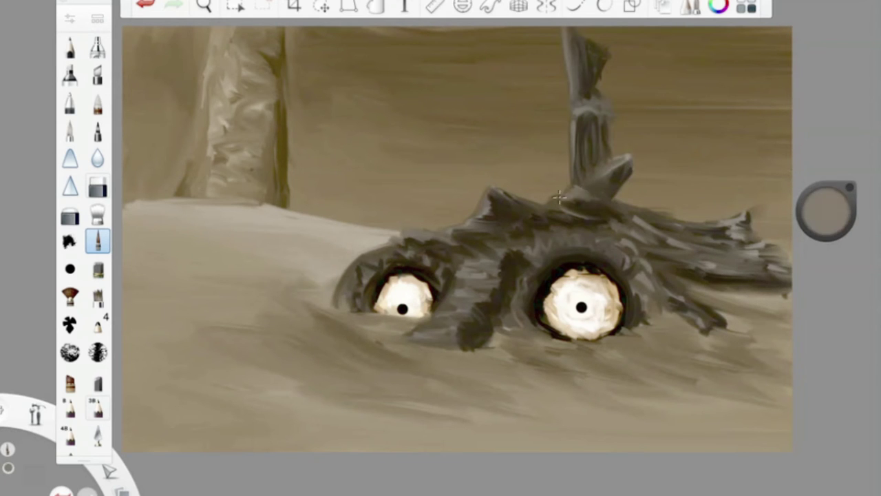
key(ctrl+alt+b)
click(137, 31)
drag(826, 203, 827, 234)
alt+click(556, 245)
mouse_move(543, 252)
mouse_down()
mouse_move(579, 241)
mouse_move(616, 266)
mouse_up()
drag(651, 290, 558, 252)
mouse_move(351, 316)
mouse_down()
mouse_move(383, 262)
mouse_move(438, 260)
mouse_up()
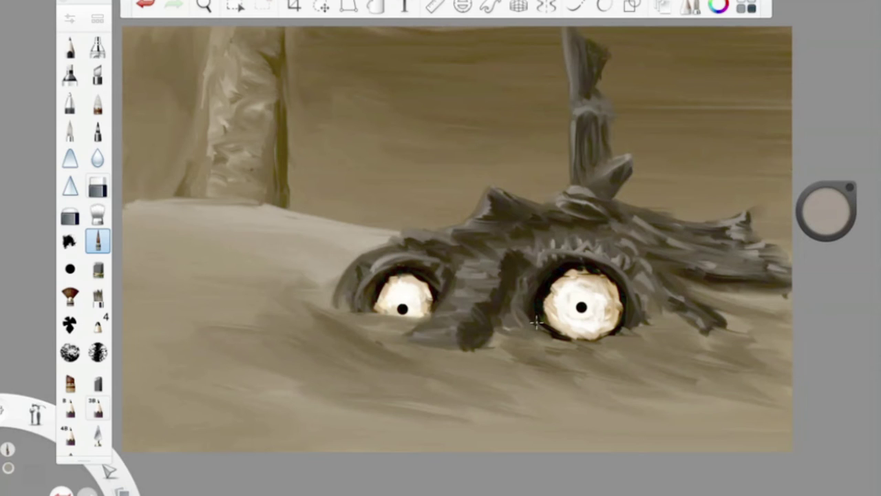
- Texture the central root's tip, then darken the left socket's outer edge and the short root beside the right eye
mouse_move(462, 336)
mouse_down()
mouse_move(511, 245)
mouse_move(462, 333)
mouse_up()
drag(826, 206, 826, 231)
mouse_move(423, 337)
mouse_down()
mouse_move(474, 256)
mouse_move(441, 341)
mouse_up()
drag(824, 219, 835, 219)
mouse_move(365, 262)
mouse_down()
mouse_move(347, 315)
mouse_move(413, 247)
mouse_up()
mouse_move(697, 324)
mouse_down()
mouse_move(655, 296)
mouse_move(643, 311)
mouse_move(637, 277)
mouse_up()
drag(836, 219, 831, 208)
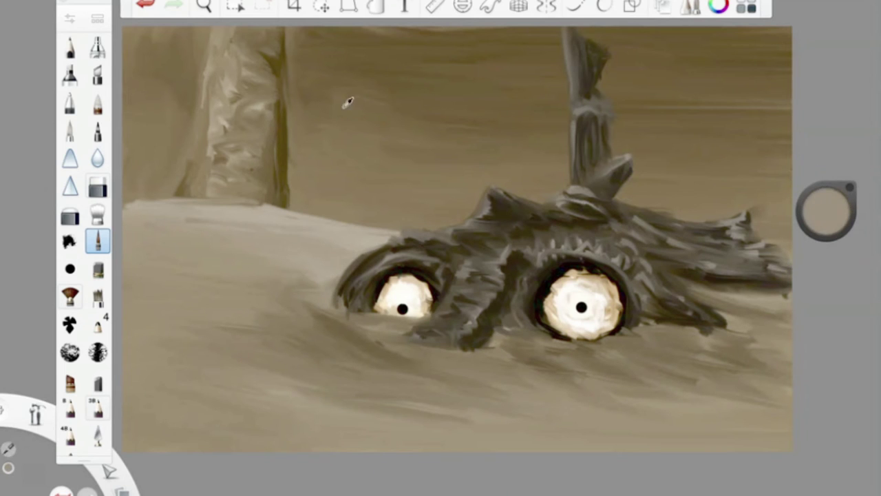
- Switch to dark brown and paint bark cracks across the tree trunk and along its edges
drag(827, 210, 831, 219)
mouse_move(278, 153)
mouse_down()
mouse_move(260, 203)
mouse_move(277, 136)
mouse_up()
drag(238, 114, 289, 119)
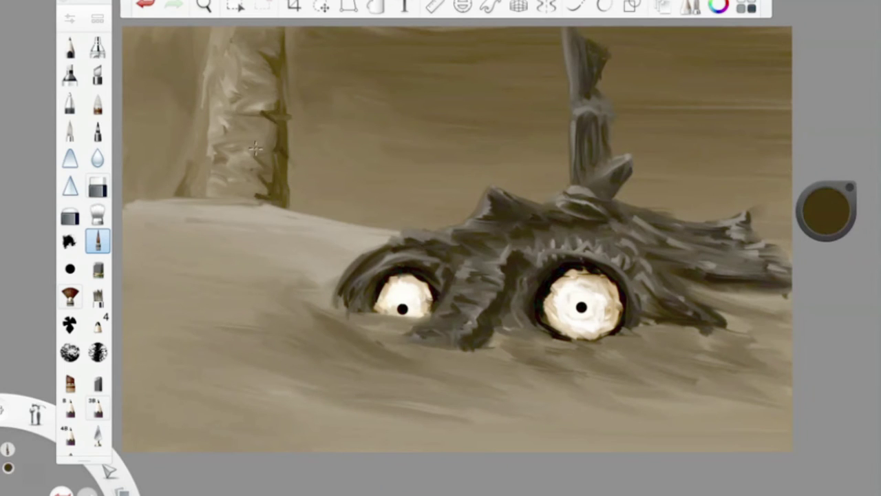
drag(282, 153, 268, 196)
drag(269, 79, 271, 106)
drag(256, 29, 245, 51)
mouse_move(234, 55)
mouse_down()
mouse_move(216, 103)
mouse_move(221, 128)
mouse_up()
drag(207, 165, 200, 189)
- Add further brown bark creases to the trunk and paint the flared root at its left base
drag(831, 207, 829, 219)
drag(227, 110, 224, 55)
drag(241, 115, 276, 119)
drag(261, 28, 255, 43)
drag(264, 147, 263, 158)
drag(243, 193, 270, 194)
drag(829, 207, 831, 219)
drag(185, 152, 180, 191)
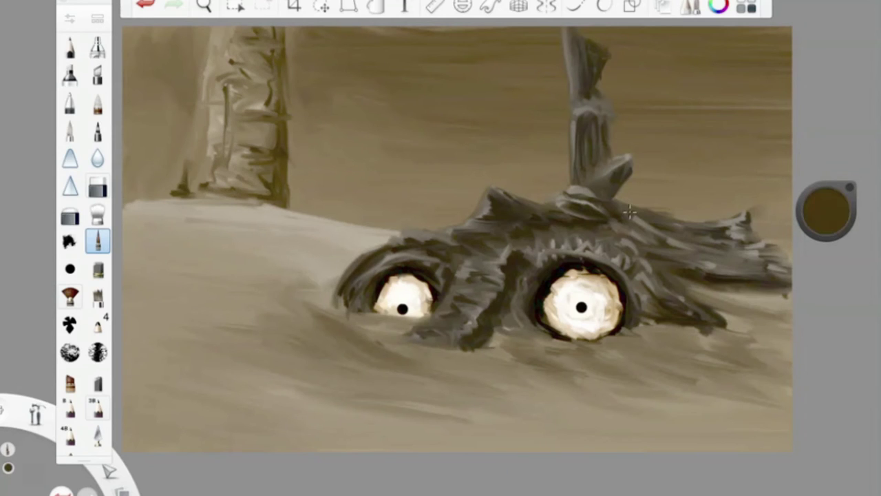
drag(829, 207, 833, 216)
drag(196, 175, 183, 194)
drag(220, 159, 200, 194)
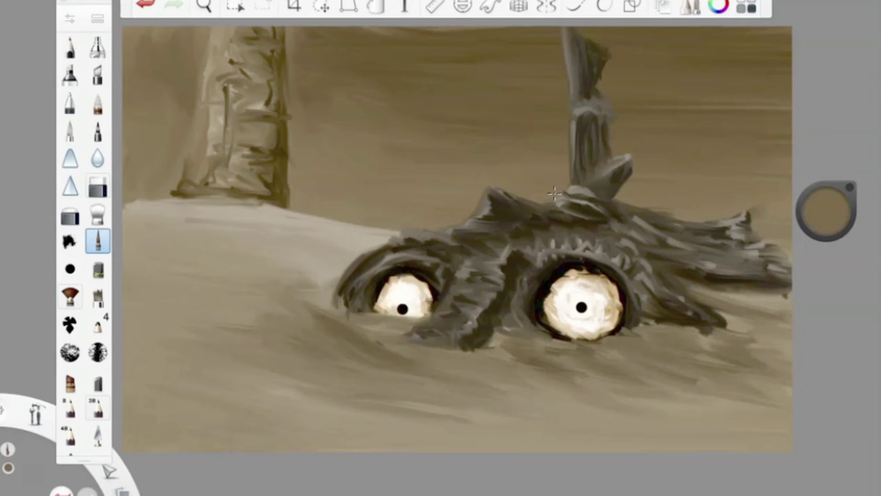
- Switch to black and block in a left-facing horse's head, neck and chest in the left foreground
drag(830, 206, 832, 219)
click(97, 241)
drag(161, 209, 165, 208)
drag(238, 333, 207, 413)
mouse_move(214, 378)
mouse_down()
mouse_move(198, 413)
mouse_move(217, 349)
mouse_move(250, 311)
mouse_move(227, 286)
mouse_up()
mouse_move(242, 358)
mouse_down()
mouse_move(263, 300)
mouse_move(245, 444)
mouse_up()
- Fill in the horse's back and rump in solid black down to the canvas edge
drag(271, 361, 358, 444)
drag(255, 388, 348, 441)
mouse_move(212, 375)
mouse_down()
mouse_move(249, 333)
mouse_move(200, 392)
mouse_move(310, 447)
mouse_up()
drag(247, 393, 358, 448)
mouse_move(365, 413)
mouse_down()
mouse_move(349, 368)
mouse_move(357, 444)
mouse_up()
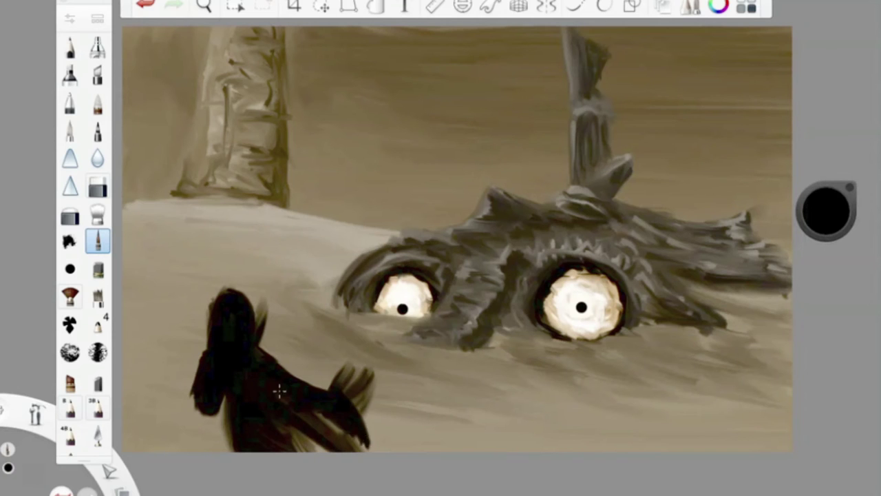
drag(296, 386, 375, 448)
drag(276, 413, 377, 441)
- Paint two pointed black ears on the horse's head
click(787, 262)
drag(255, 285, 210, 320)
drag(172, 289, 184, 340)
- Reduce the brush size and paint the horse's flowing black mane and refine its face and muzzle
click(69, 18)
drag(159, 208, 150, 208)
click(825, 215)
click(787, 262)
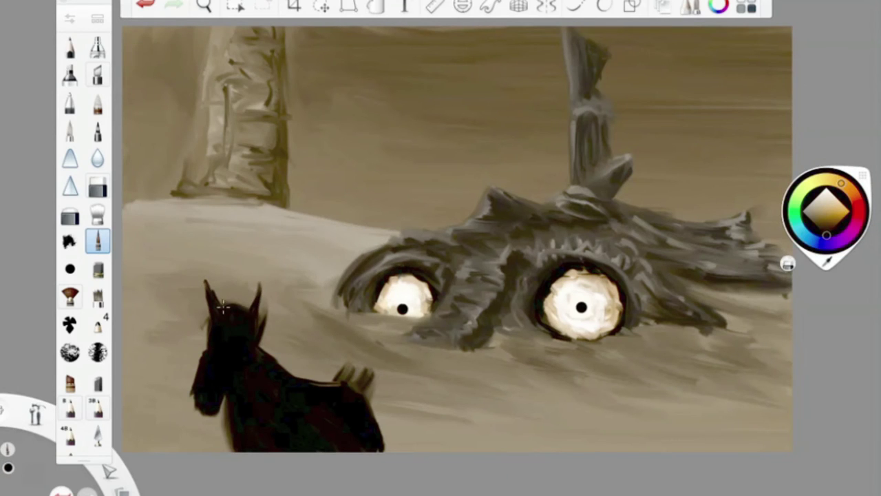
mouse_move(256, 309)
mouse_down()
mouse_move(296, 352)
mouse_move(290, 365)
mouse_move(317, 375)
mouse_up()
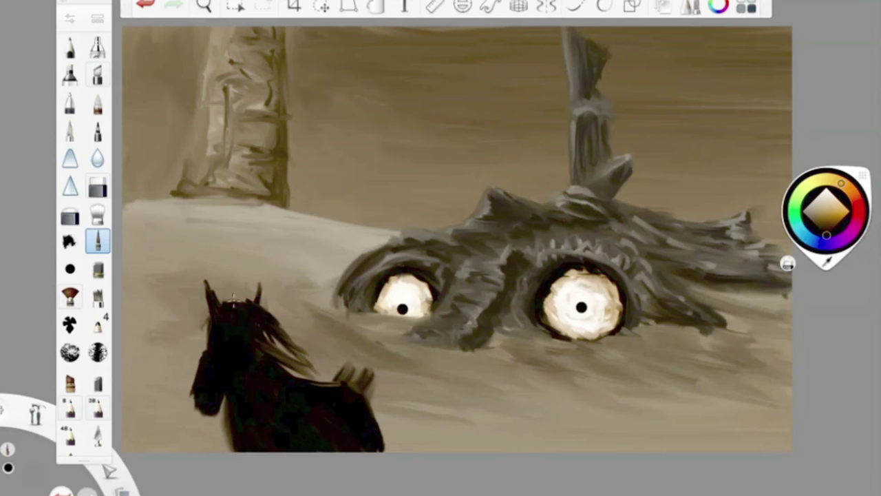
drag(206, 318, 194, 413)
drag(203, 383, 187, 417)
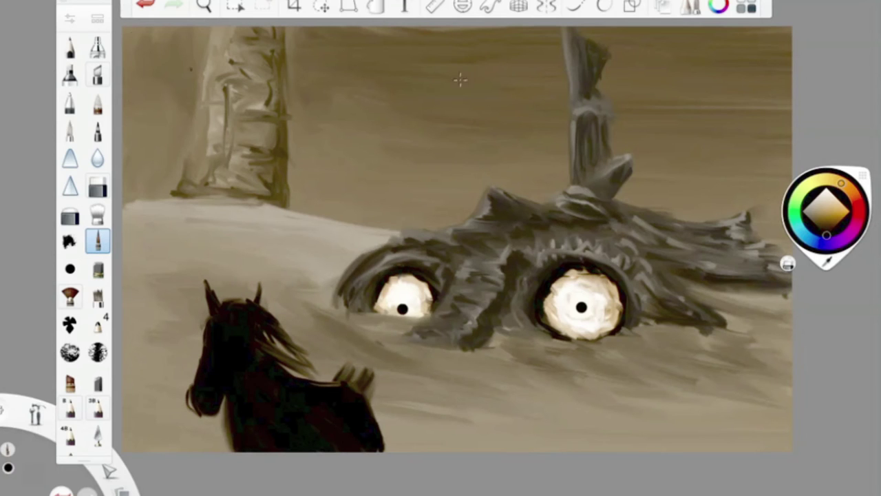
- Fill out the horse's tail and mane with black strands, and thicken its ears and chest
mouse_move(366, 387)
mouse_down()
mouse_move(397, 351)
mouse_move(358, 342)
mouse_move(337, 389)
mouse_up()
drag(274, 318, 329, 364)
drag(265, 348, 326, 377)
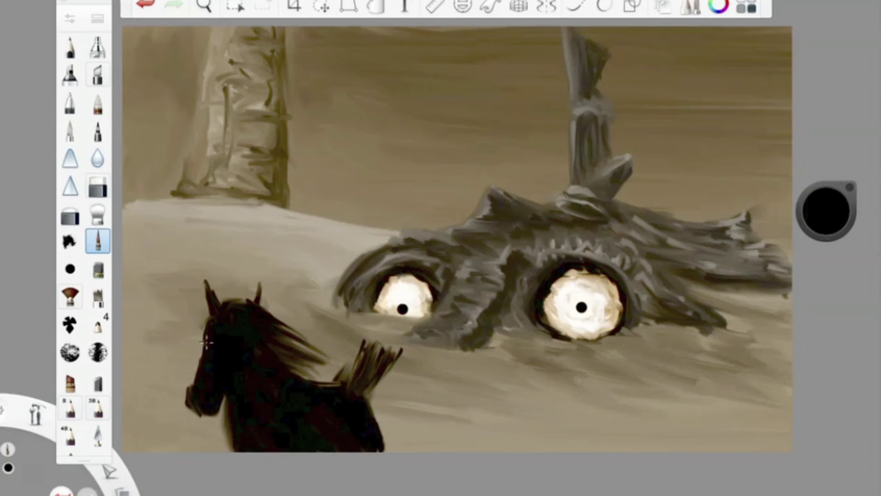
drag(205, 285, 207, 318)
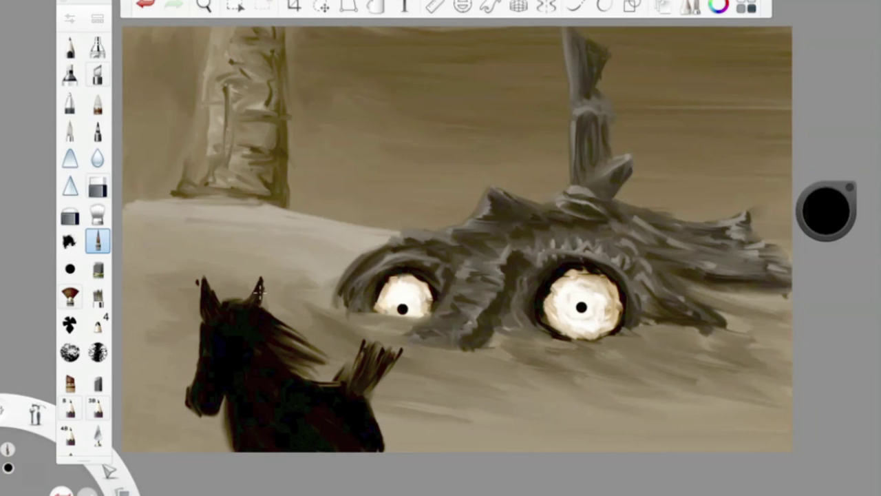
drag(217, 435, 225, 444)
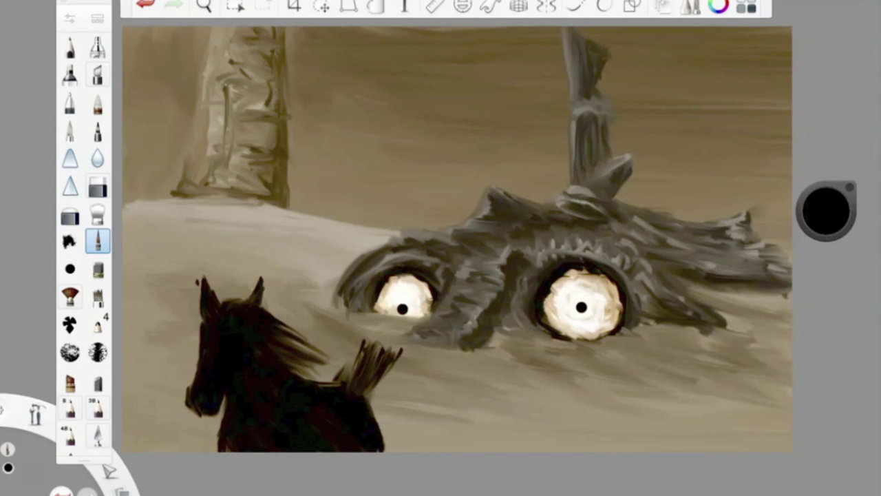
- Draw a thin reddish-brown bow above the horse's back with a dark horizontal arrow, and the rider's black hair
click(832, 205)
drag(337, 241, 338, 370)
drag(333, 240, 322, 384)
click(816, 230)
drag(342, 320, 393, 318)
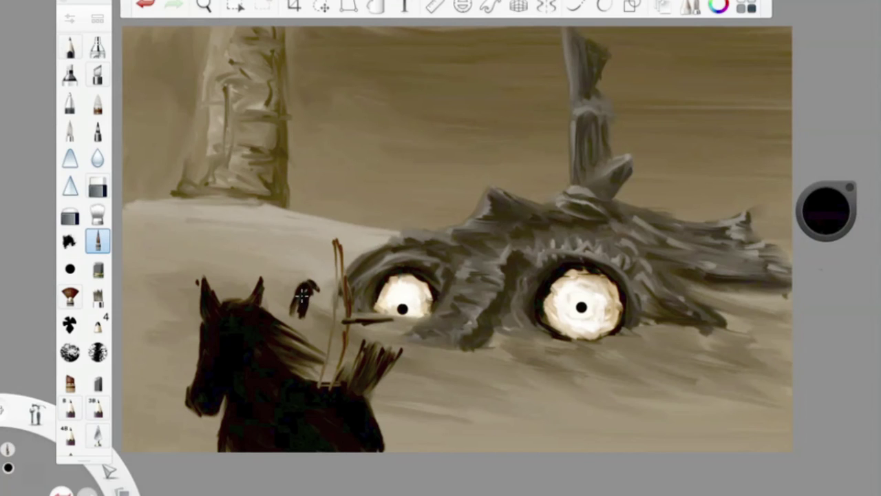
- Paint the rider's face in light tan under the hair and add darker tan strokes between the mane and bow
click(826, 210)
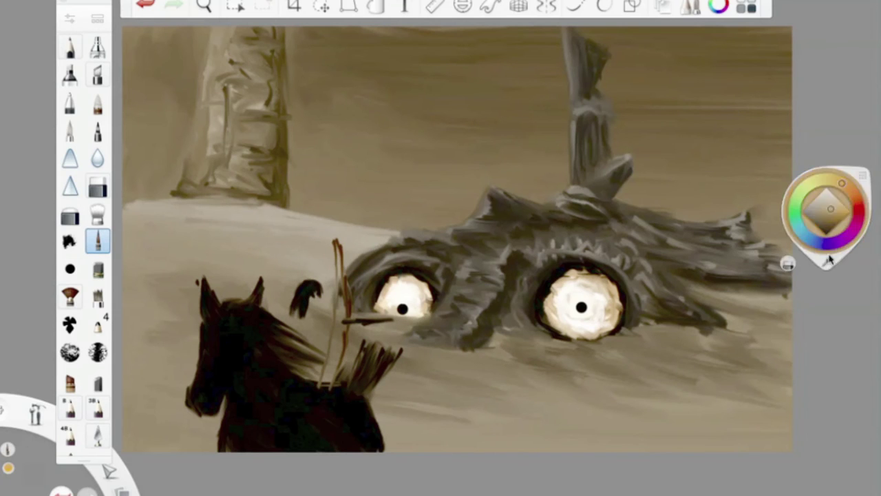
click(826, 210)
drag(826, 210, 798, 365)
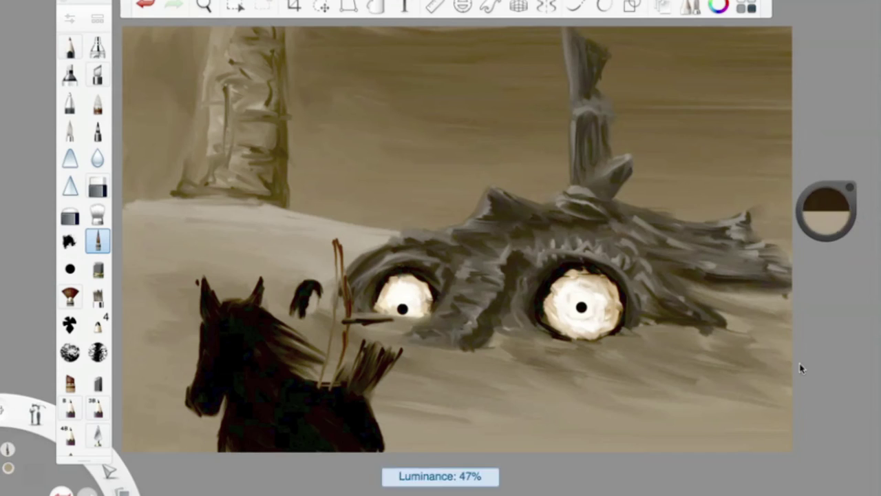
drag(340, 313, 276, 345)
drag(317, 372, 283, 329)
- Paint a light grey blaze on the horse's forehead
drag(822, 222, 821, 158)
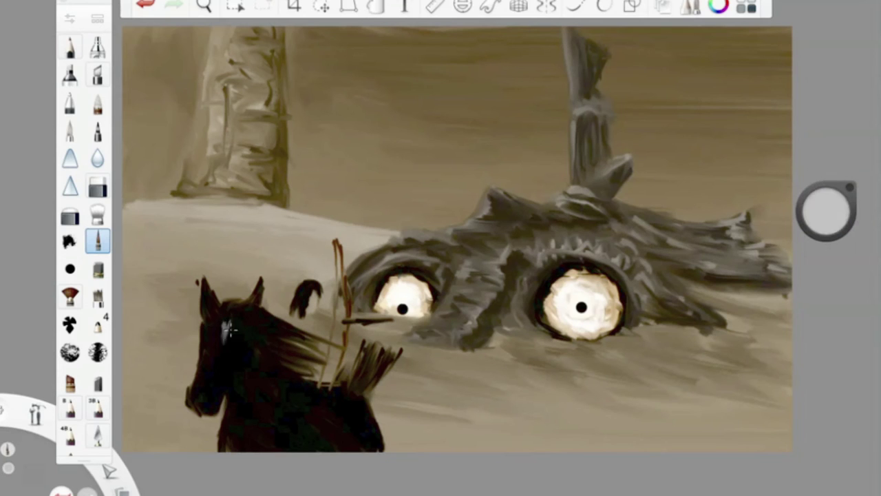
drag(827, 210, 806, 449)
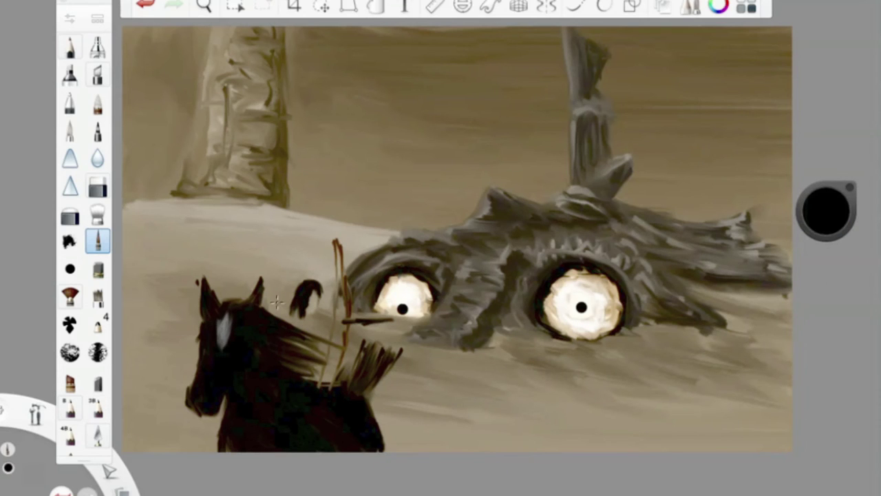
drag(819, 208, 819, 151)
- Paint a dark red bridle and harness on the horse, and add the rider's clothing in dark brown
click(826, 210)
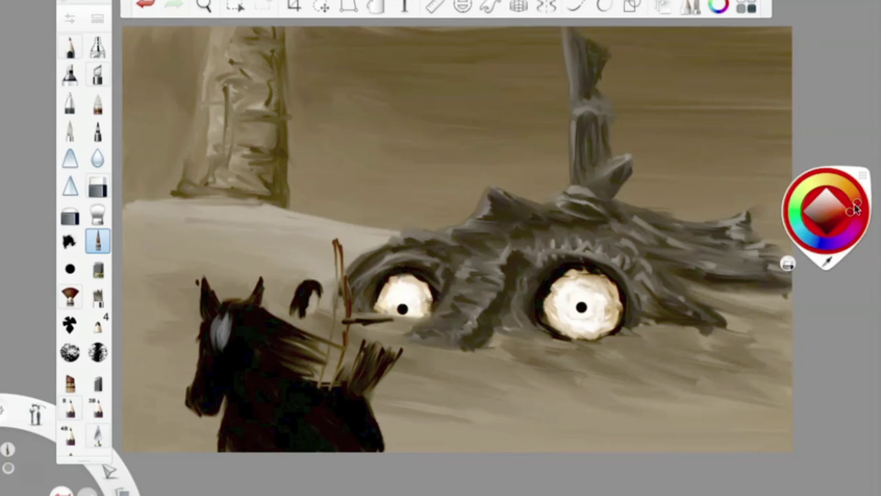
key(ctrl+z)
drag(229, 318, 260, 322)
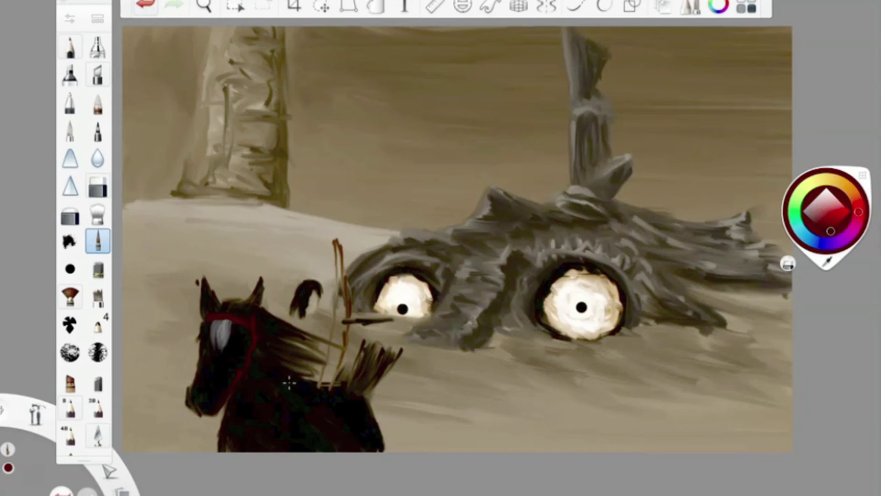
drag(826, 210, 826, 234)
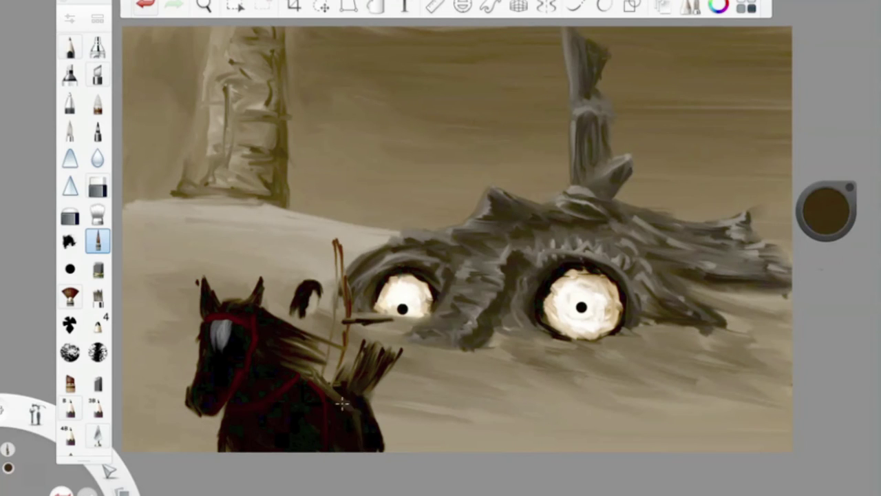
drag(316, 333, 290, 321)
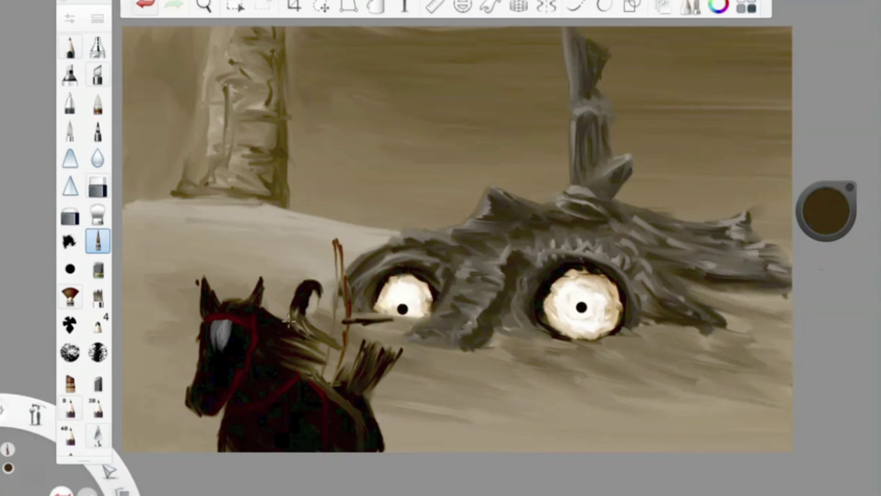
- Try to darken the background left of the tree trunk with broad, soft dark brown strokes
click(98, 267)
drag(165, 42, 133, 114)
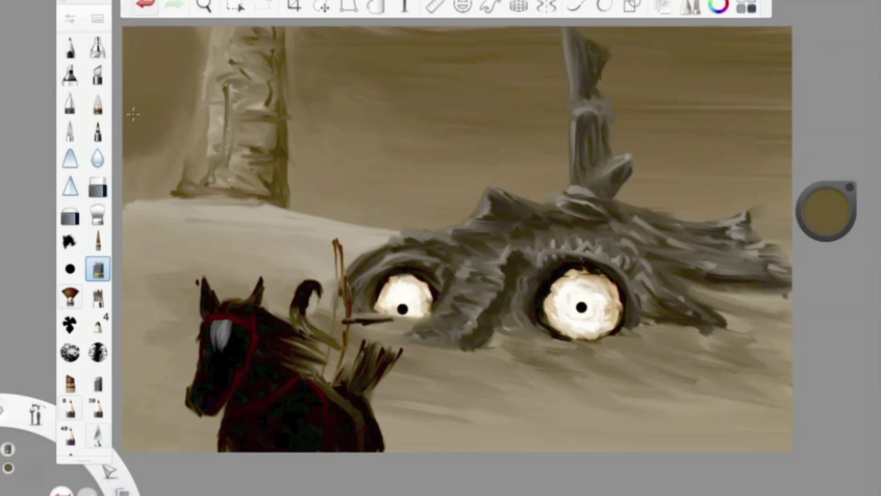
drag(820, 216, 820, 231)
drag(175, 35, 137, 138)
click(98, 213)
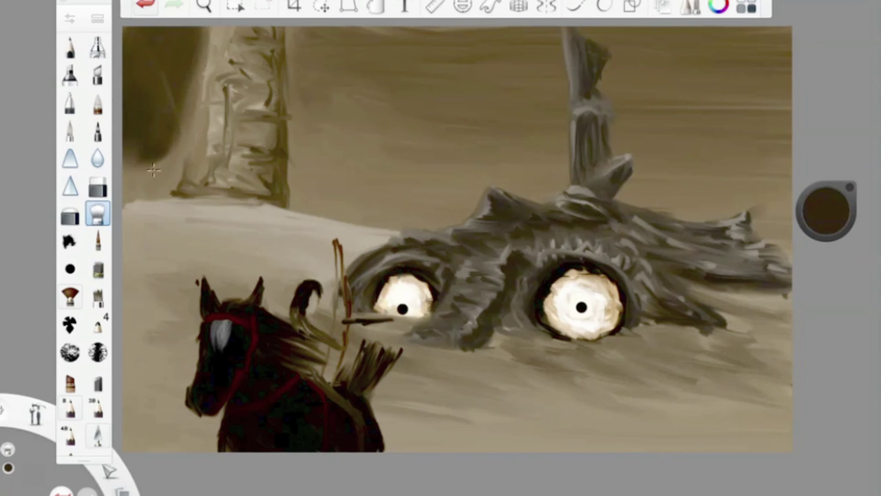
alt+click(603, 146)
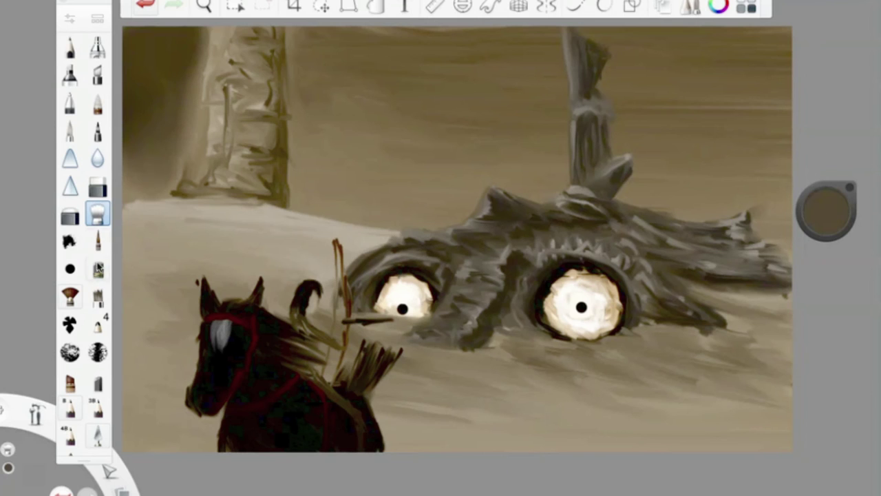
click(98, 241)
click(70, 19)
click(126, 49)
click(97, 214)
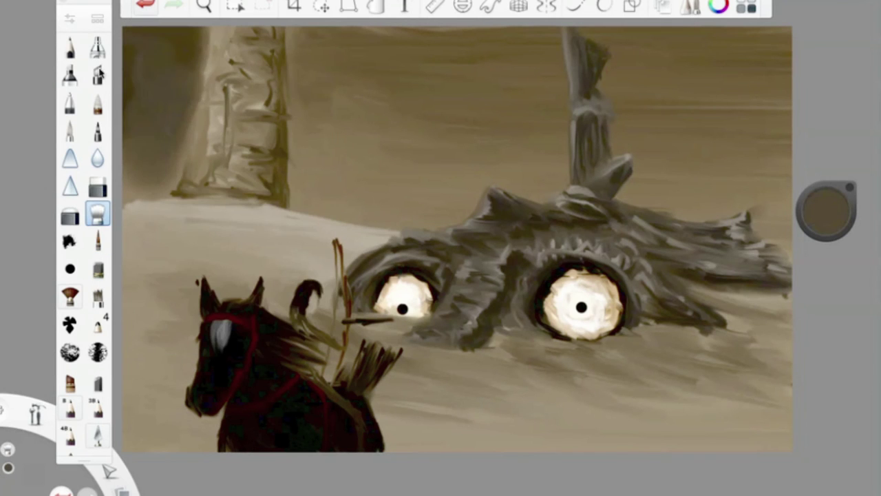
key(ctrl+z)
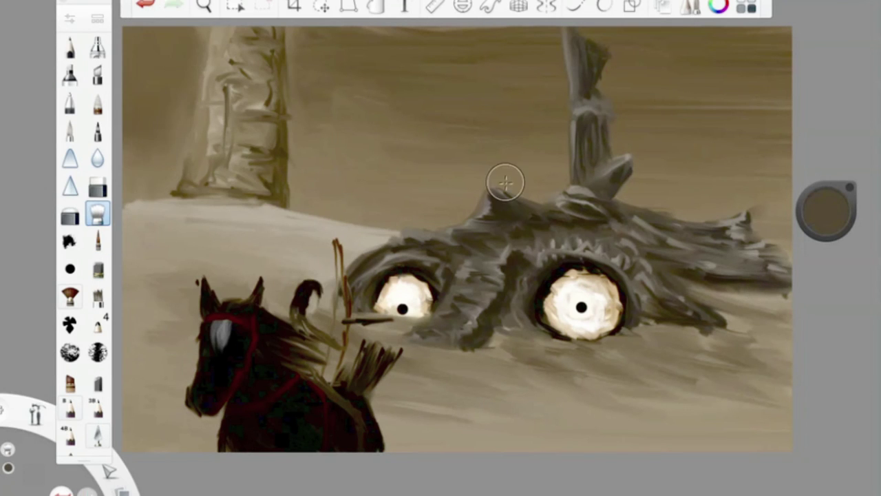
- Return to the fine brush at a smaller size and paint the rider's shoulder and arm reaching to the bow
drag(826, 210, 788, 263)
click(98, 241)
click(69, 18)
drag(161, 208, 156, 208)
click(131, 28)
mouse_move(306, 322)
mouse_down()
mouse_move(341, 337)
mouse_move(343, 351)
mouse_move(274, 329)
mouse_up()
alt+click(307, 374)
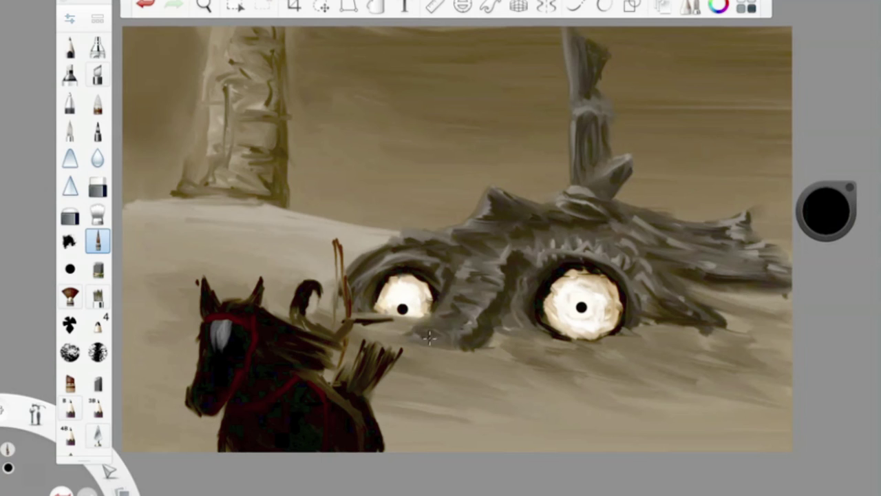
- Soften the horse's outline with the blur tool, and brighten both of the creature's eyes with a warm, pale glow
click(97, 158)
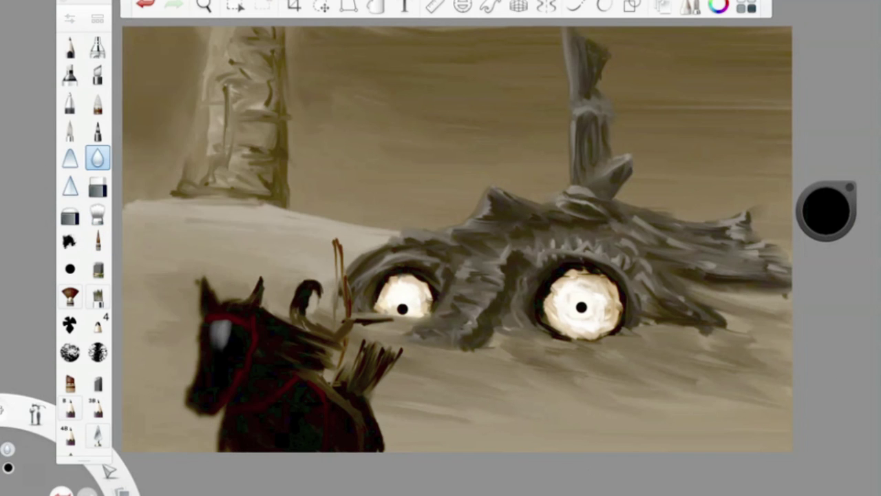
click(97, 19)
click(563, 305)
drag(563, 304, 572, 307)
click(69, 296)
drag(180, 249, 168, 249)
drag(571, 302, 585, 309)
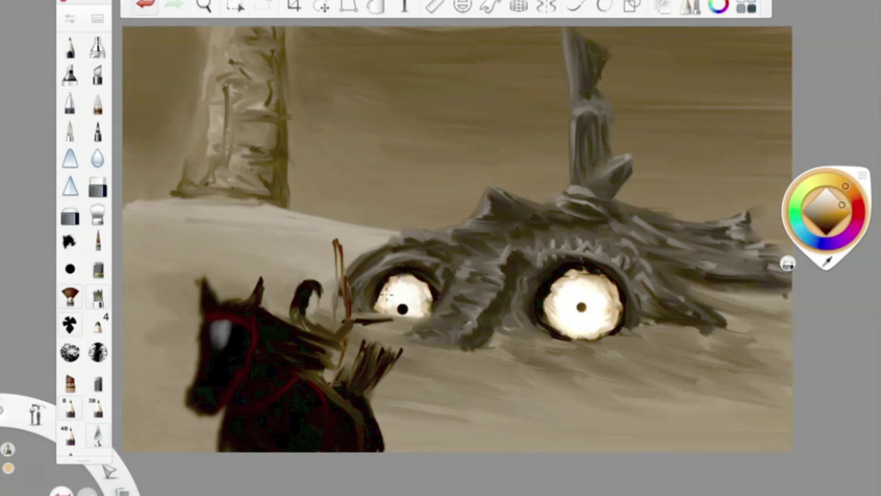
drag(409, 287, 413, 300)
drag(575, 303, 585, 308)
click(144, 4)
click(144, 4)
- Repaint the pupils in both glowing eyes as solid black dots and touch up the large eye in pale cream
mouse_move(833, 192)
click(826, 235)
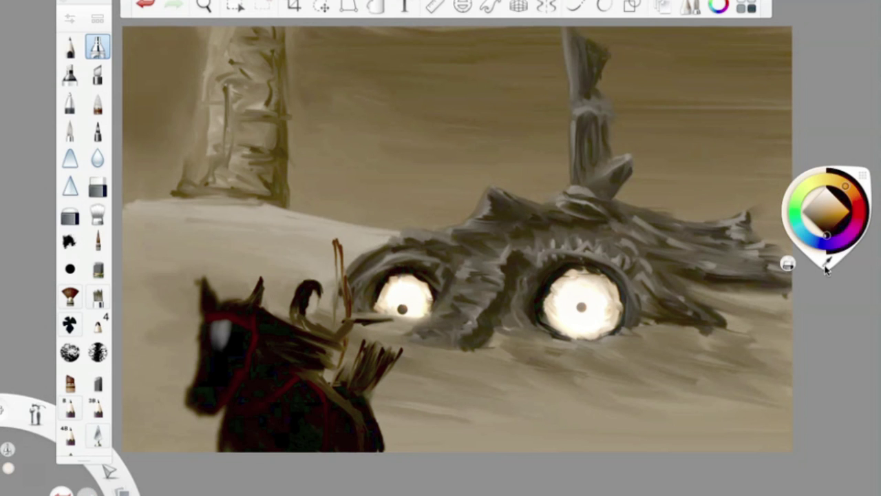
click(70, 129)
drag(581, 306, 586, 310)
click(97, 18)
click(620, 272)
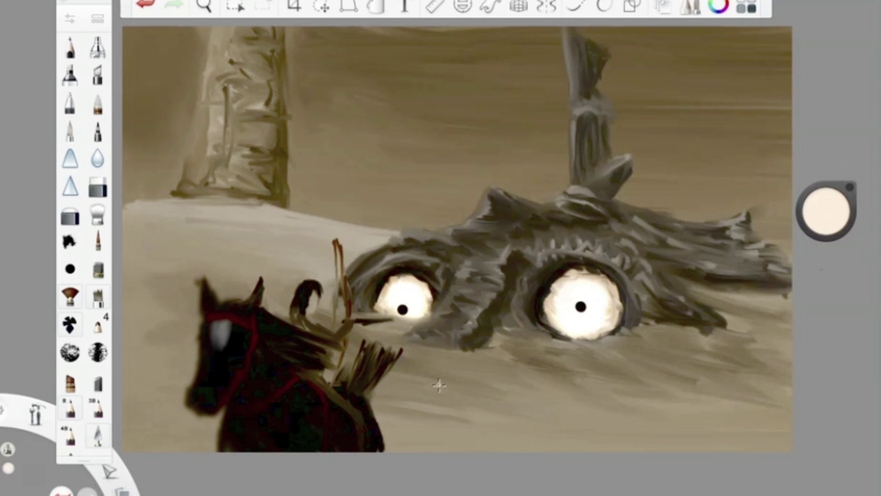
- Paint soft brown streaks across the sandy foreground below the creature with the fine brush
mouse_move(788, 263)
click(822, 217)
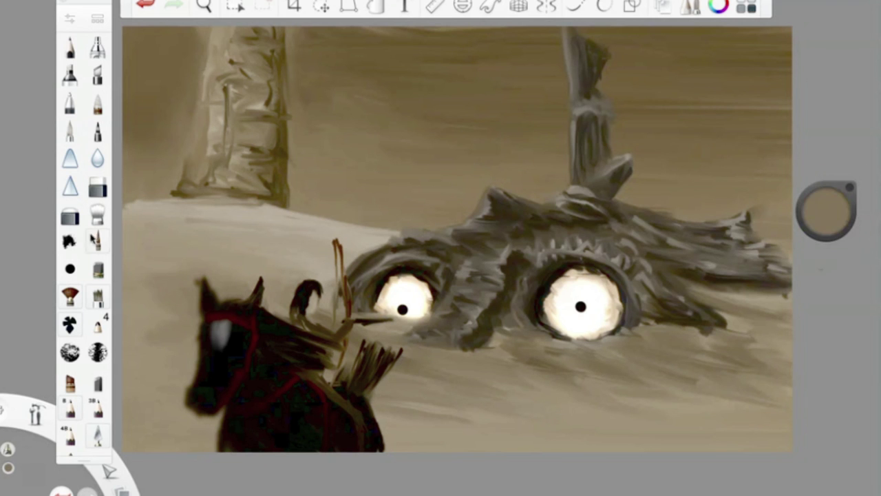
click(97, 241)
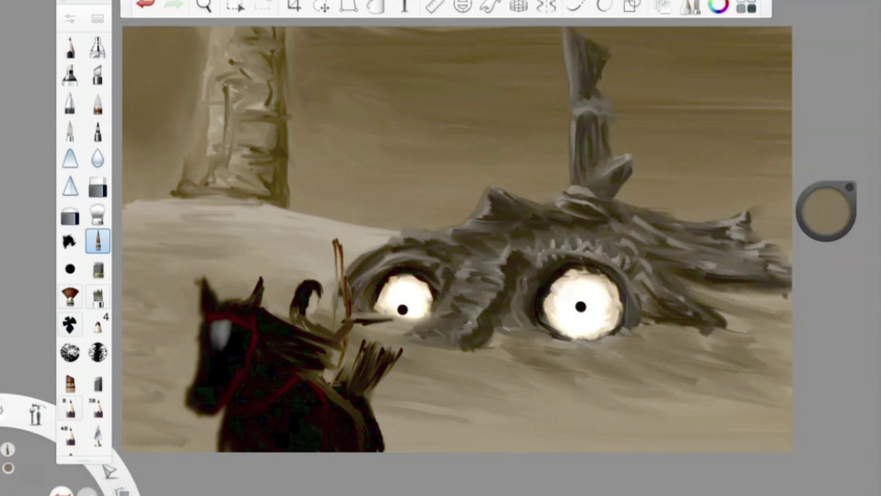
drag(675, 416, 542, 441)
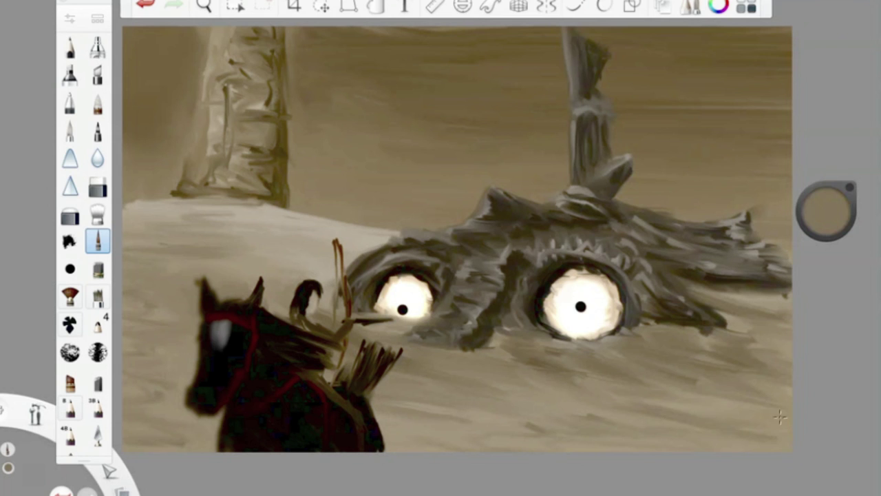
- Sign the painting with a small black pencil monogram in its lower-right corner, and start saving it under a new file name
click(70, 46)
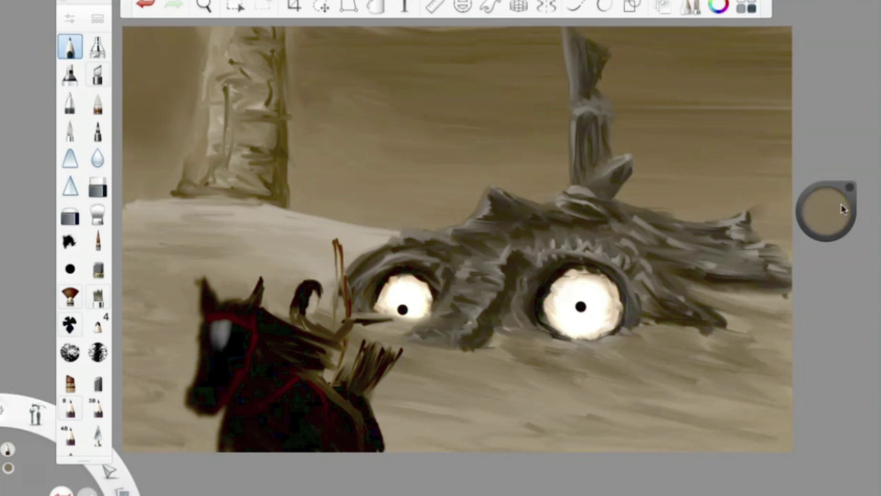
drag(738, 423, 759, 409)
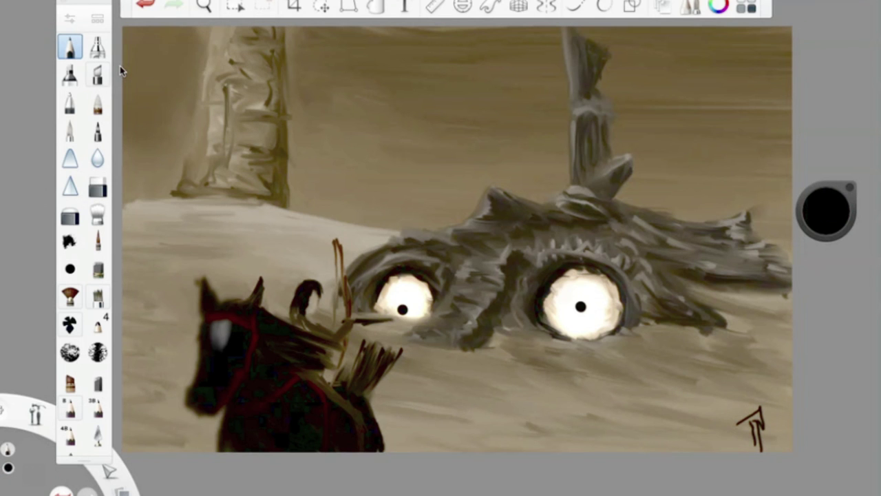
key(super+s)
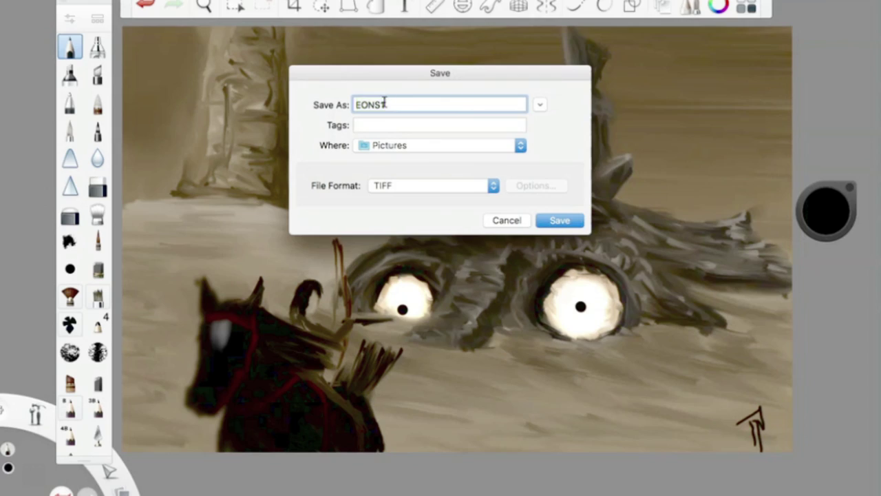
drag(384, 102, 306, 94)
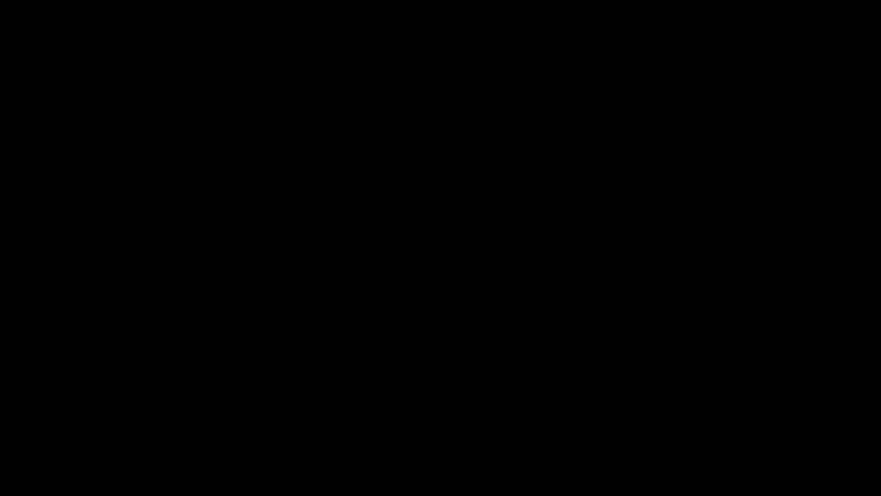